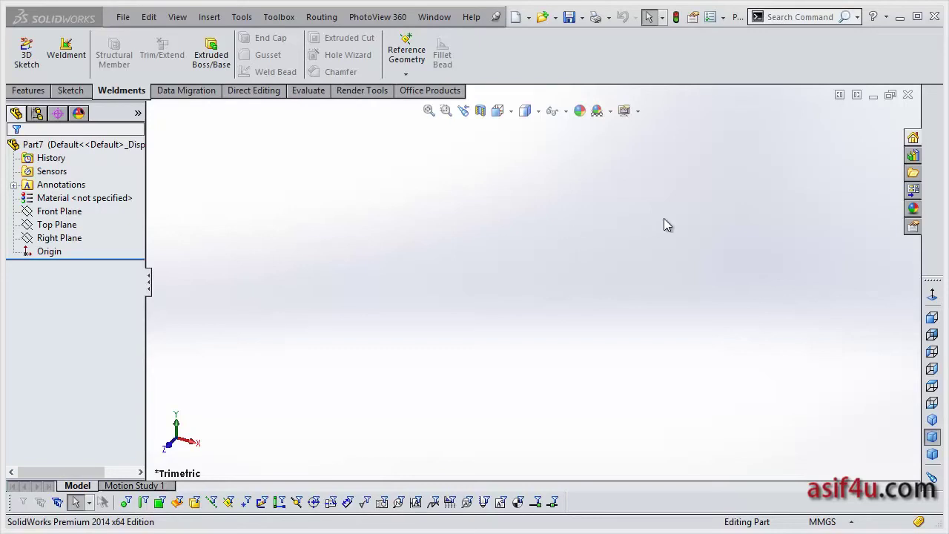
Step: Dock the Design Library open and browse SolidWorks Content to the Weldments folder
left_click(912, 155)
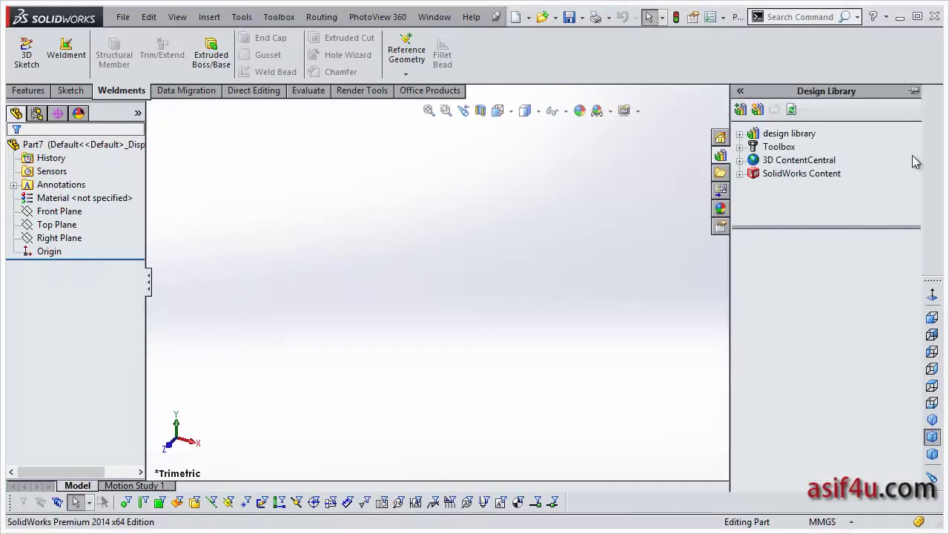
left_click(914, 91)
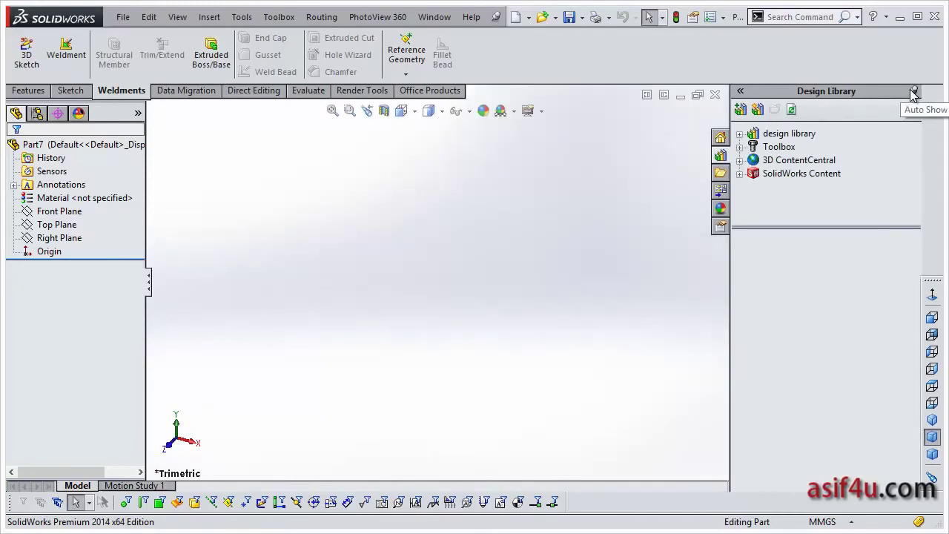
left_click(740, 174)
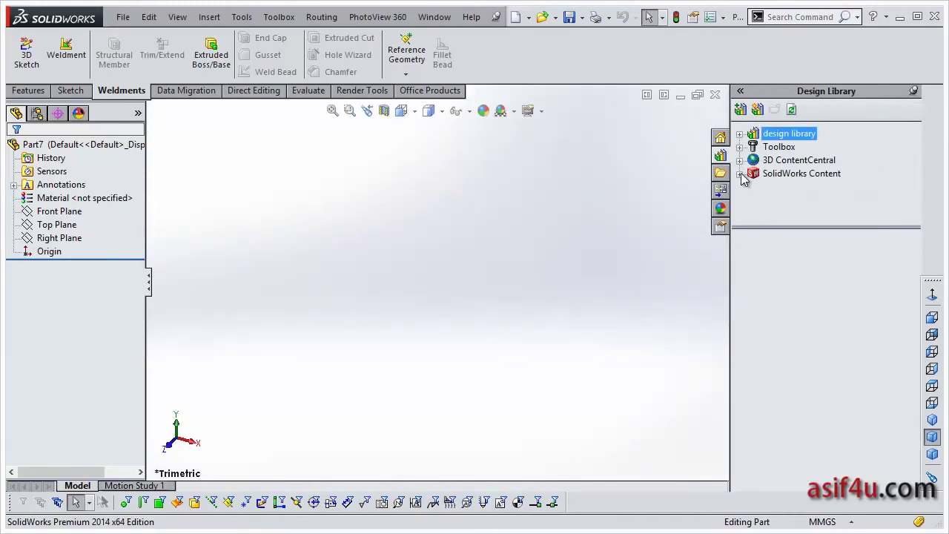
double_click(785, 175)
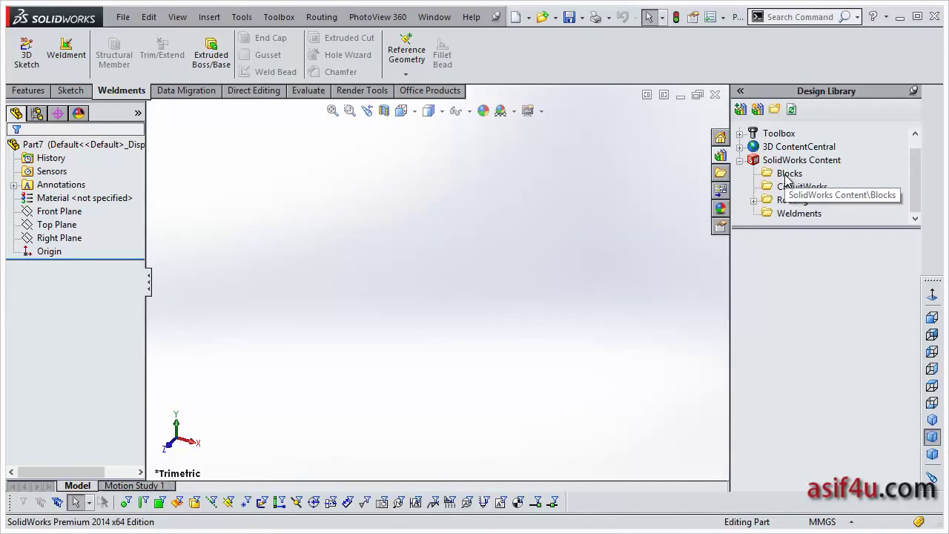
left_click(791, 219)
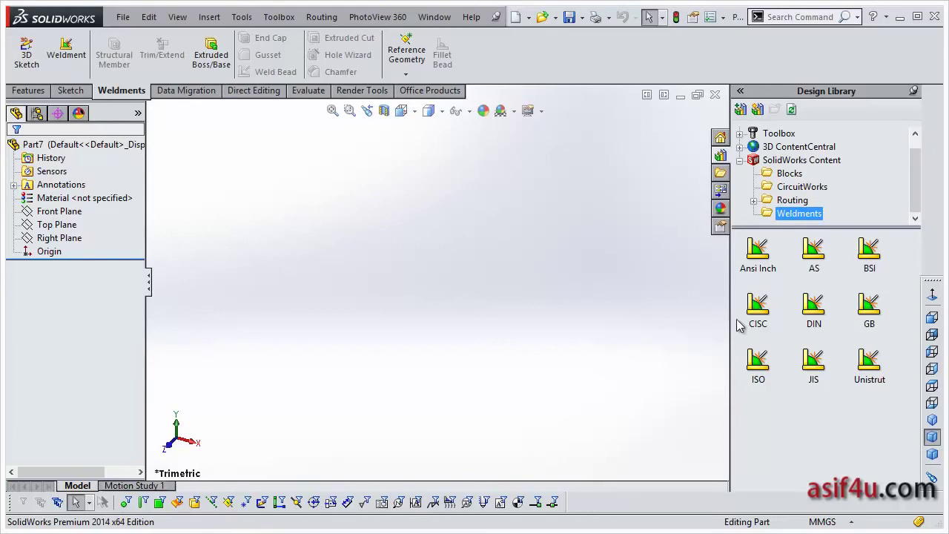
Step: Select the Ansi Inch and ISO profile packages, then clear the selection
left_click(766, 273)
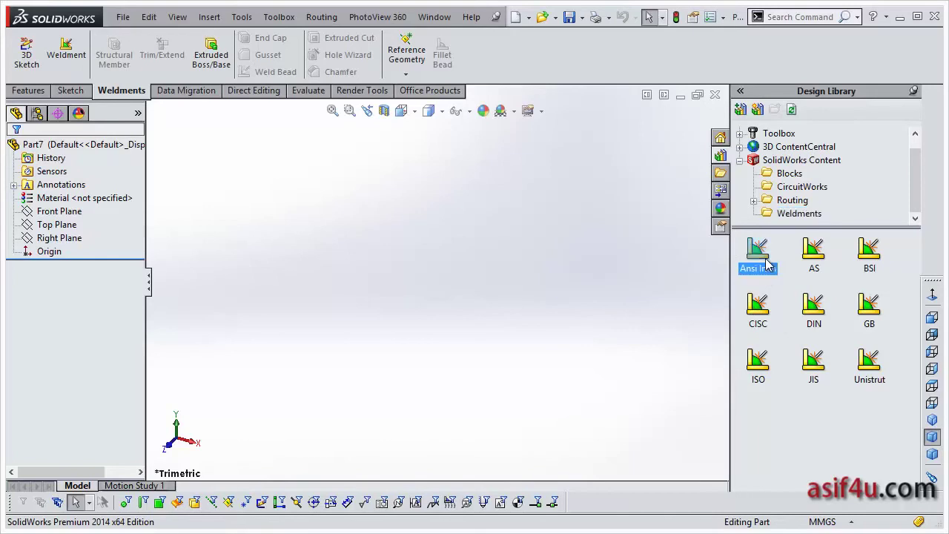
left_click(764, 380)
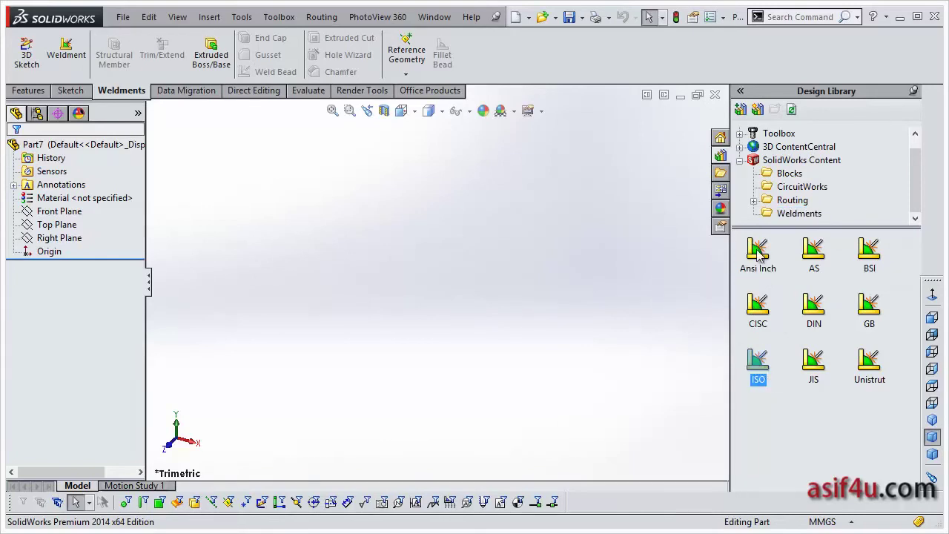
left_click(760, 255)
left_click(753, 363)
left_click(821, 441)
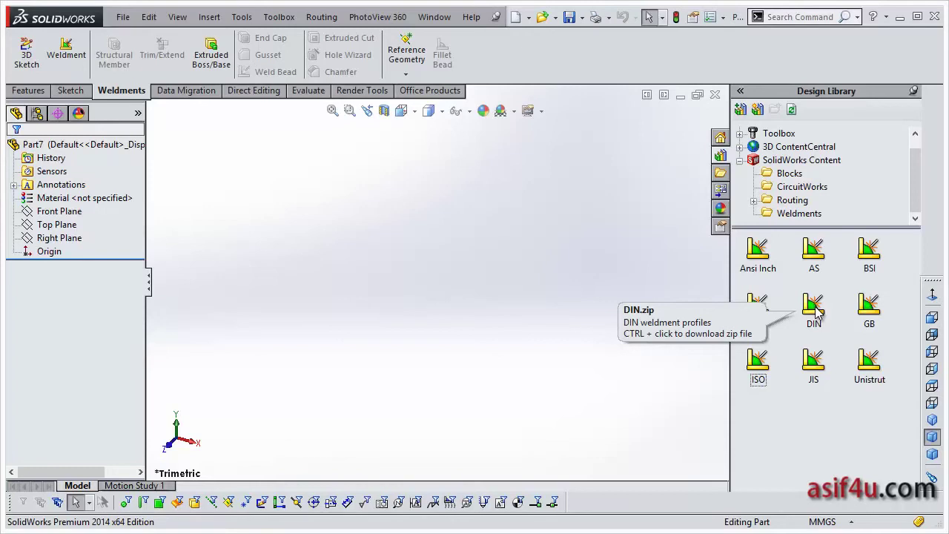
Step: Download the DIN weldment profiles zip into the pro folder on the Desktop
left_click(816, 311, "ctrl")
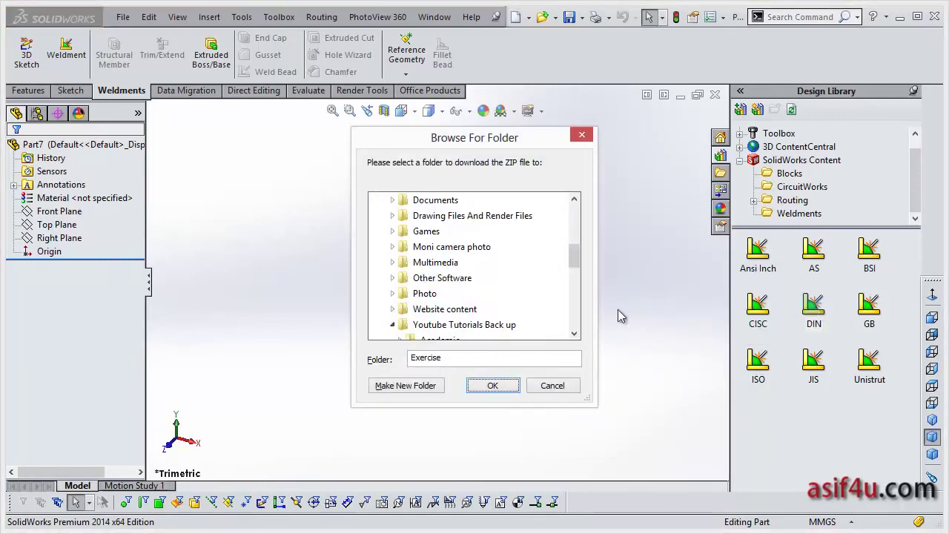
left_click_drag(571, 268, 575, 212)
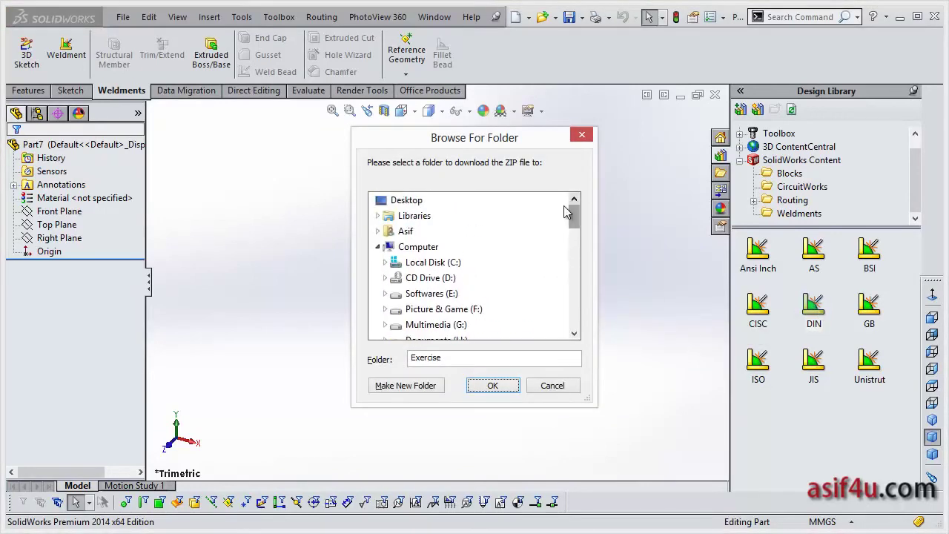
left_click(377, 246)
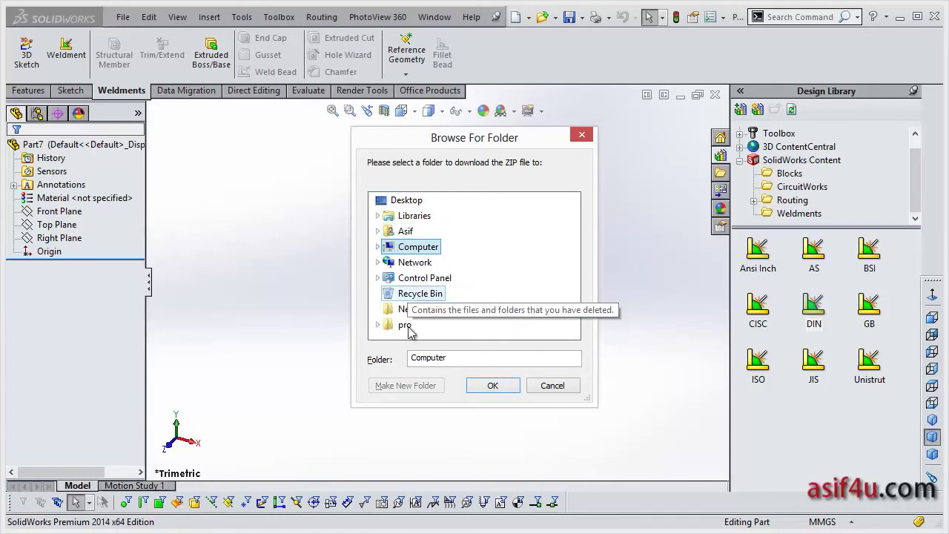
left_click(377, 324)
left_click(404, 309)
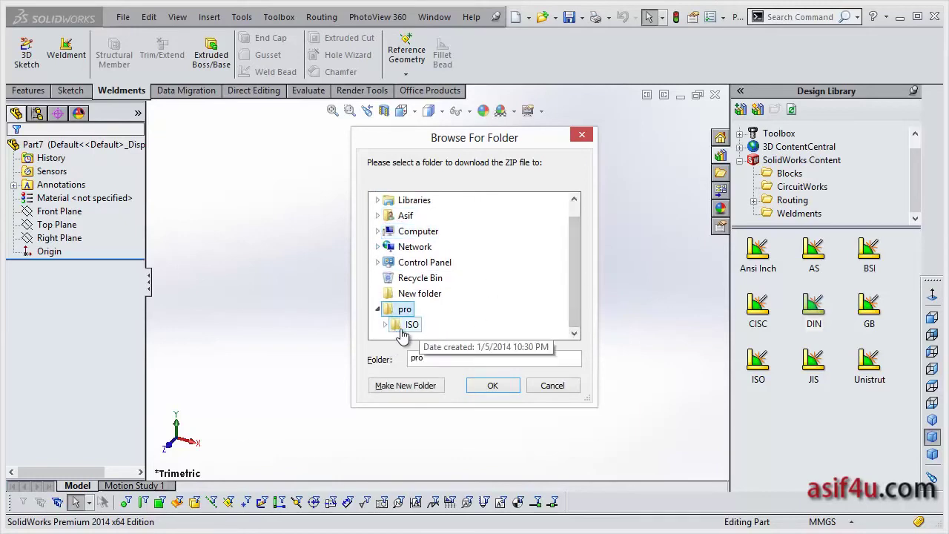
left_click(487, 387)
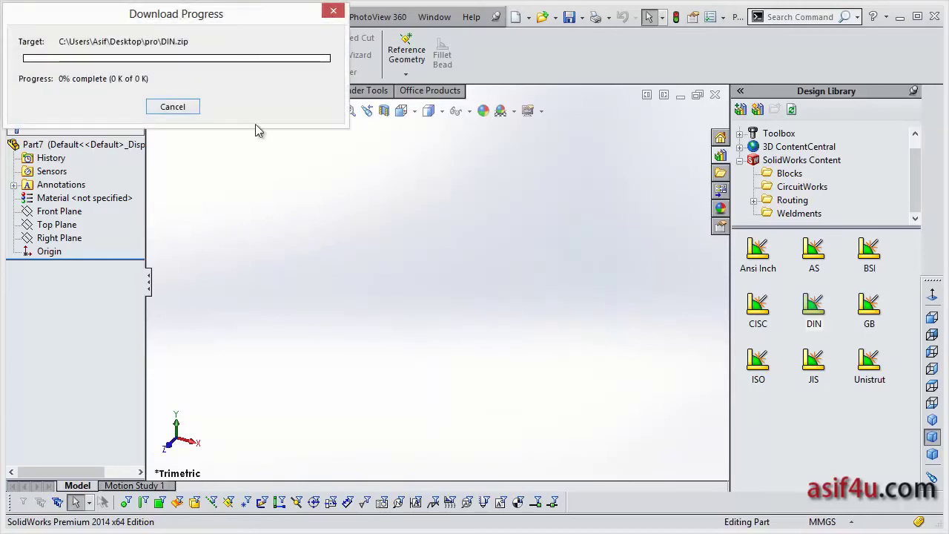
left_click_drag(192, 20, 437, 178)
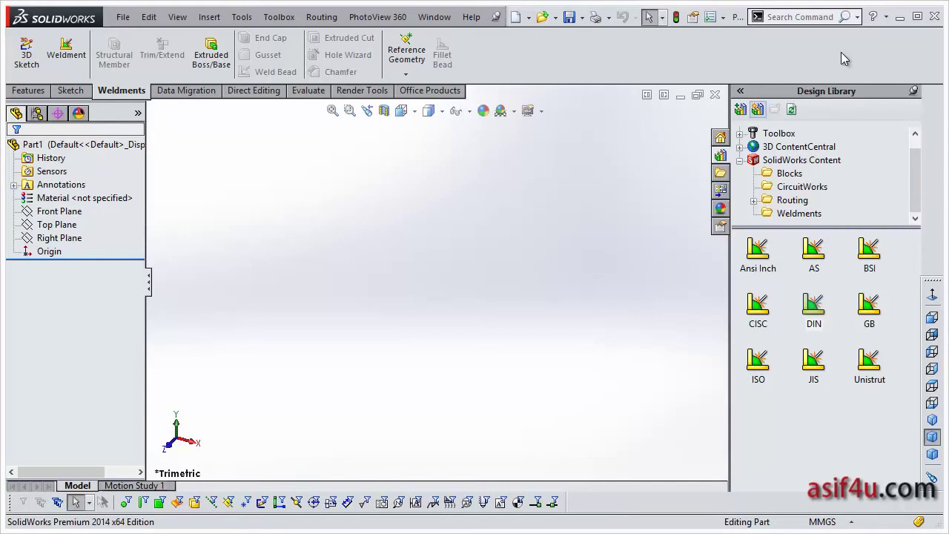
Step: Refresh the desktop and open the pro folder in File Explorer
left_click(897, 19)
right_click(265, 115)
left_click(289, 156)
double_click(30, 189)
mouse_move(556, 37)
left_mouse_down()
mouse_move(232, 67)
mouse_move(238, 52)
left_mouse_up()
Step: Extract the ANSI Inch zip archive into its own folder
left_click(346, 208)
left_click(351, 222)
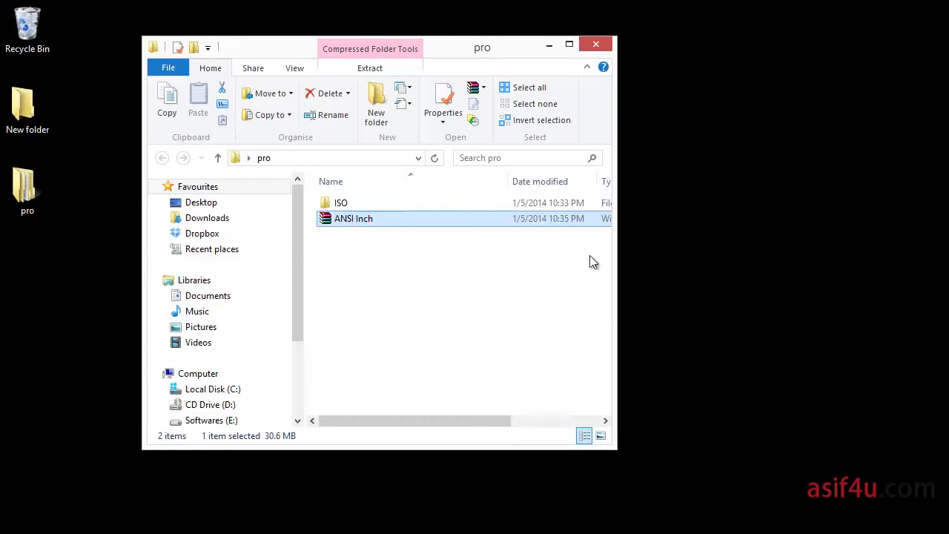
left_click_drag(617, 298, 711, 281)
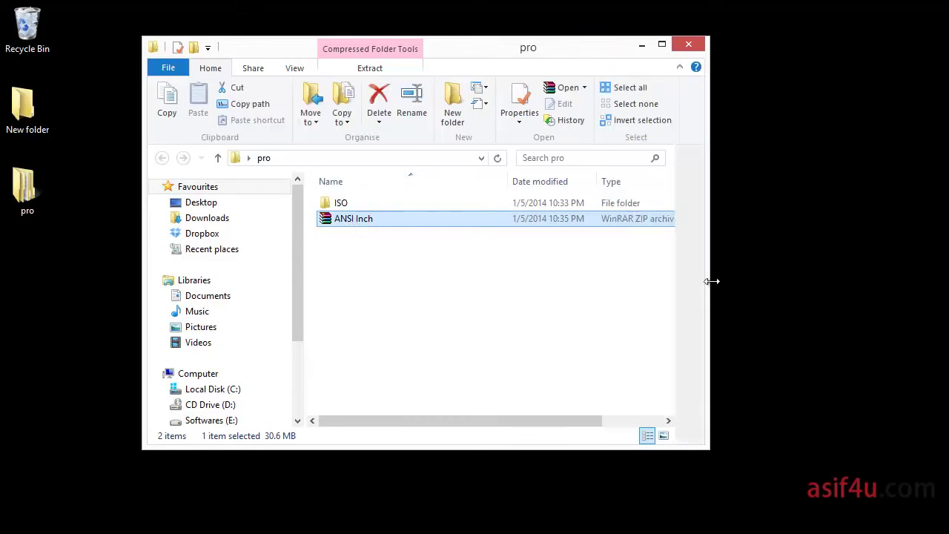
right_click(356, 220)
left_click(404, 290)
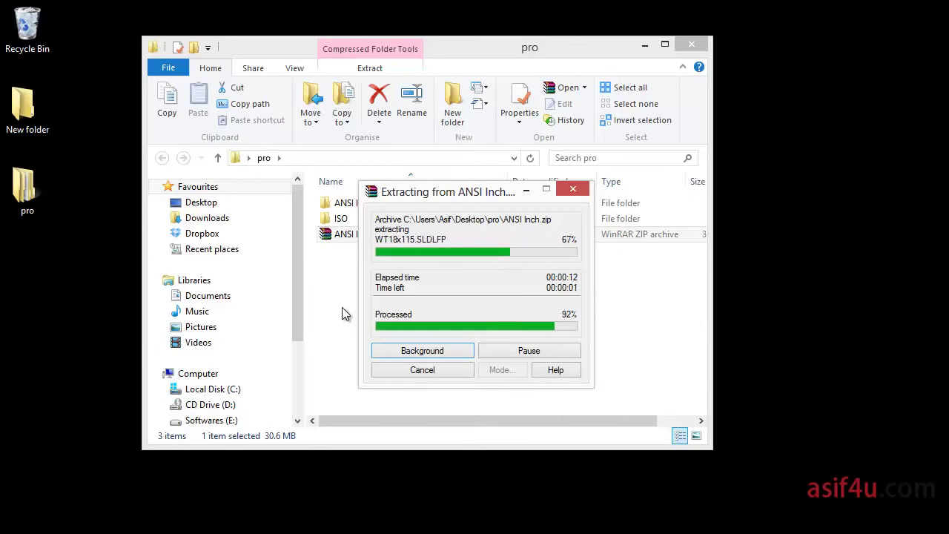
Step: Browse the extracted ANSI Inch profile folders
double_click(354, 203)
double_click(340, 201)
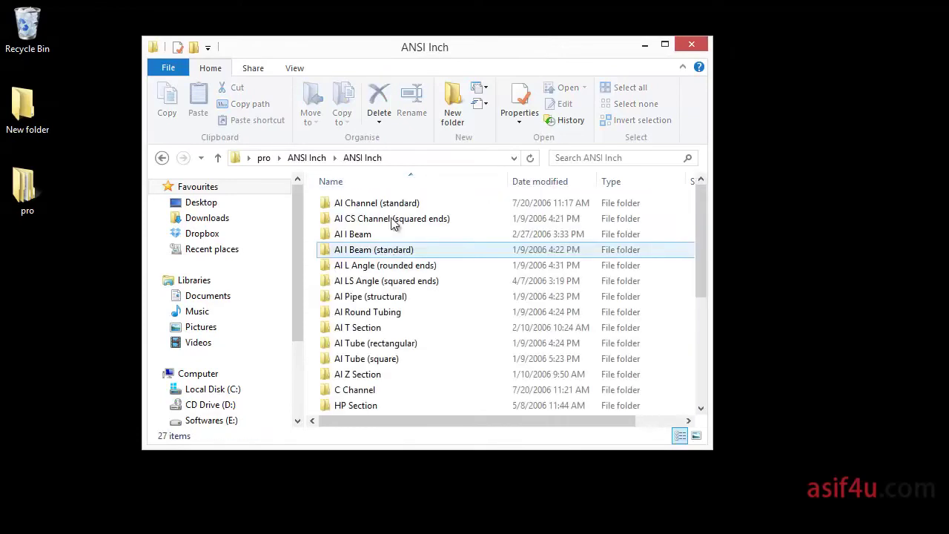
scroll(383, 261, "down", 5)
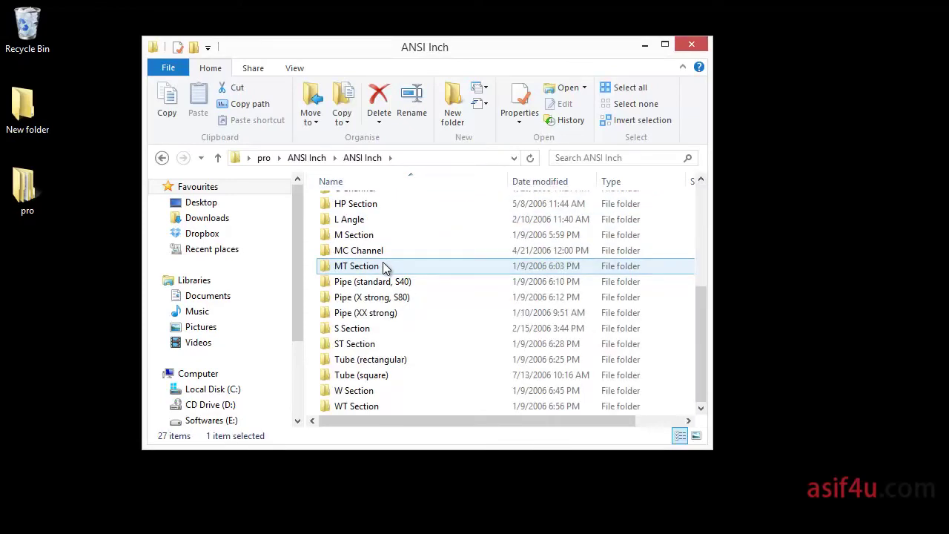
key("h")
scroll(381, 254, "up", 5)
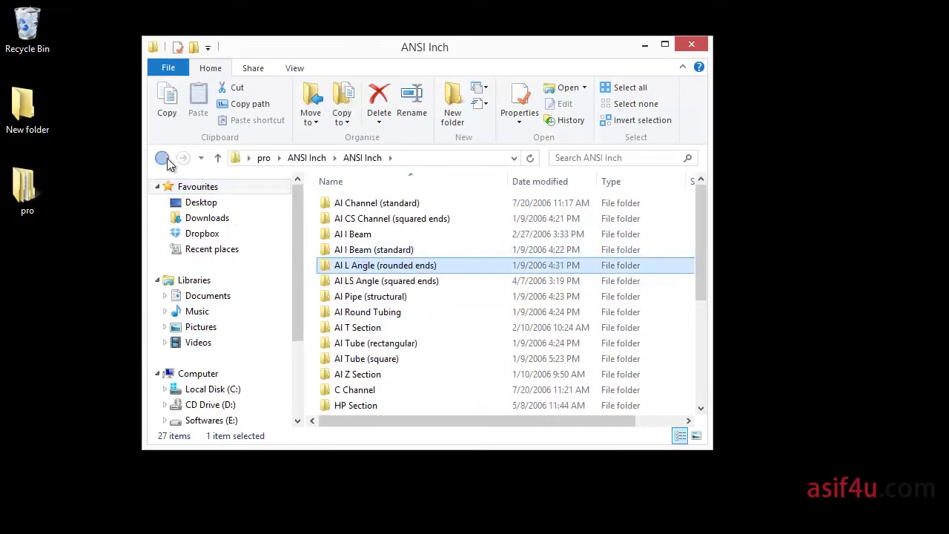
Step: Return to the pro folder and delete the ANSI Inch zip archive
left_click(163, 157)
left_click(162, 157)
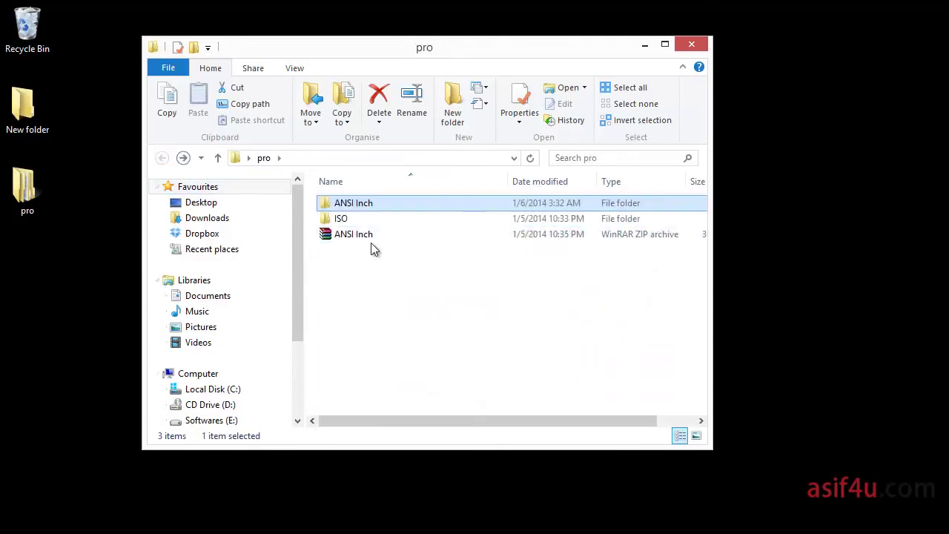
left_click(368, 235)
key("Delete")
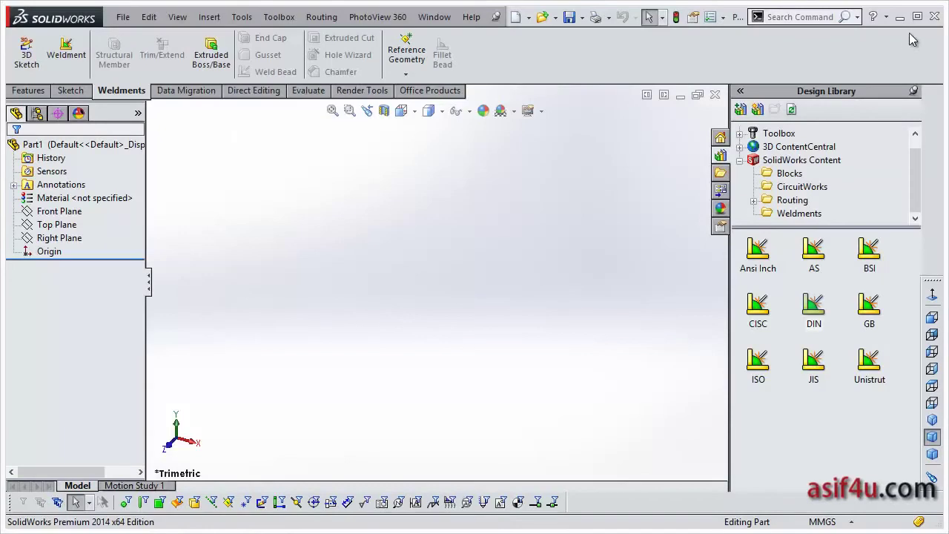
Step: Copy the ANSI Inch and ISO folders from the pro folder to the clipboard
left_click(913, 91)
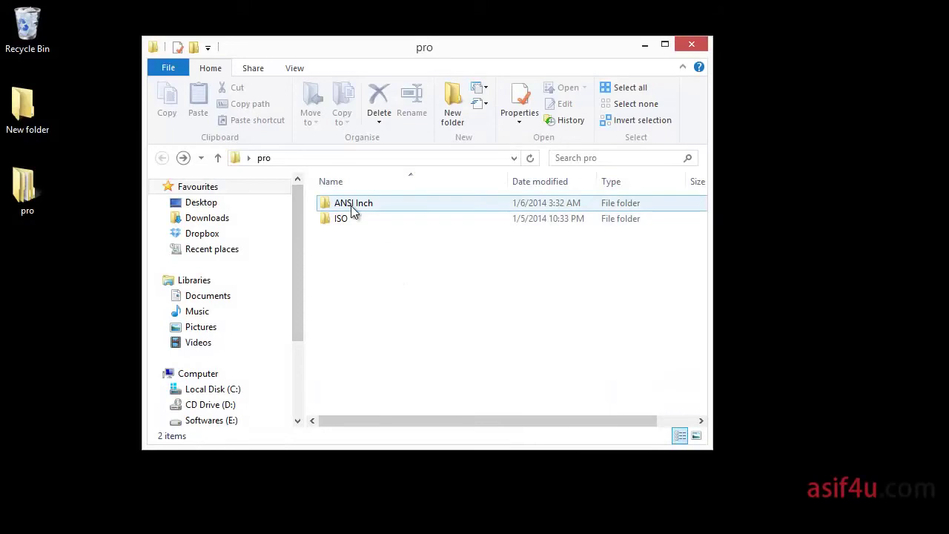
left_click_drag(363, 237, 346, 200)
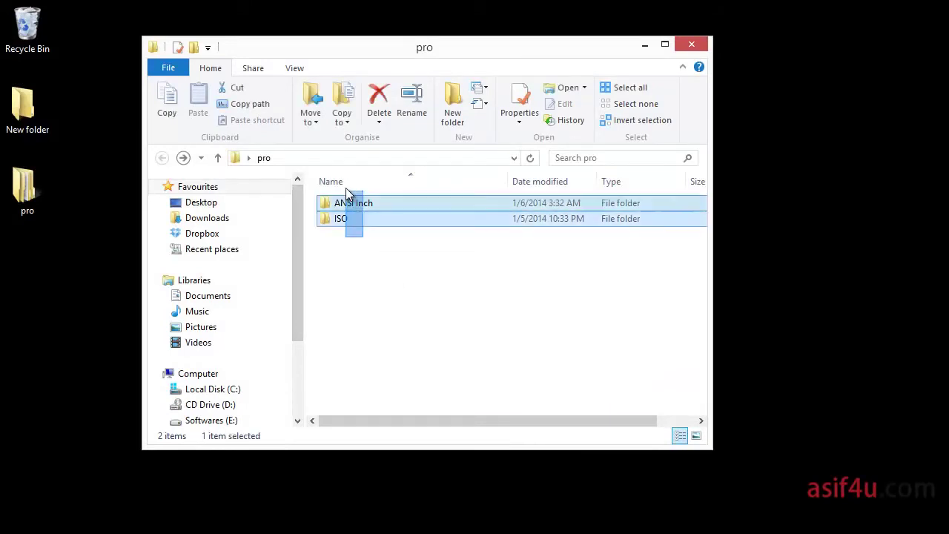
right_click(348, 212)
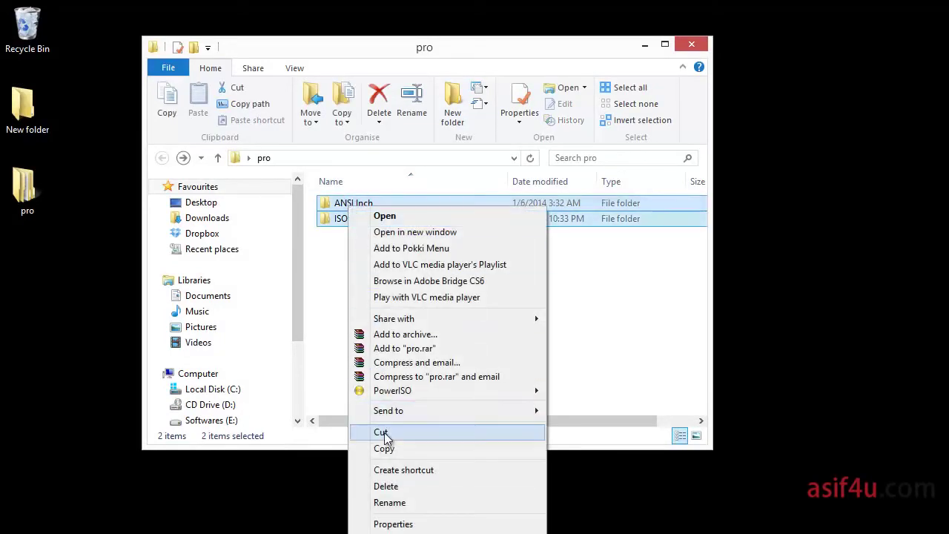
left_click(388, 447)
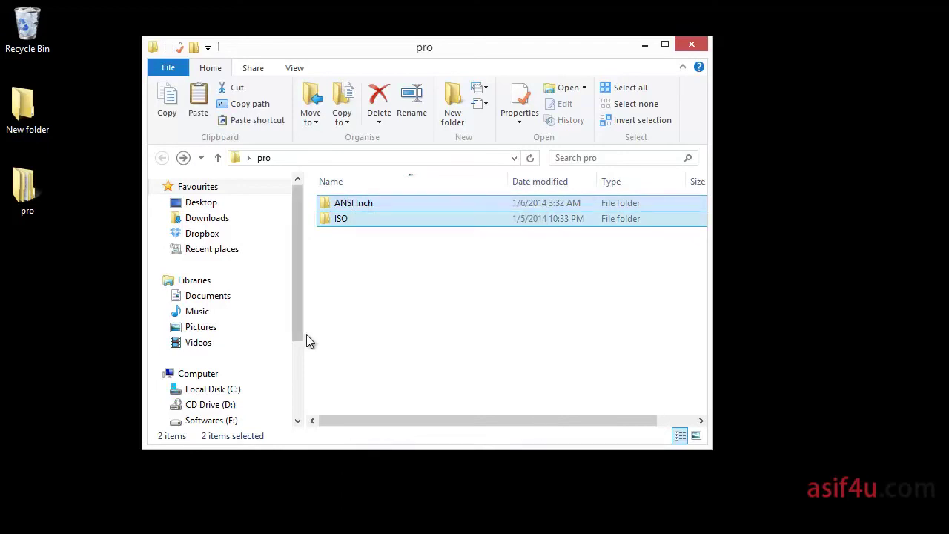
left_click_drag(297, 326, 295, 400)
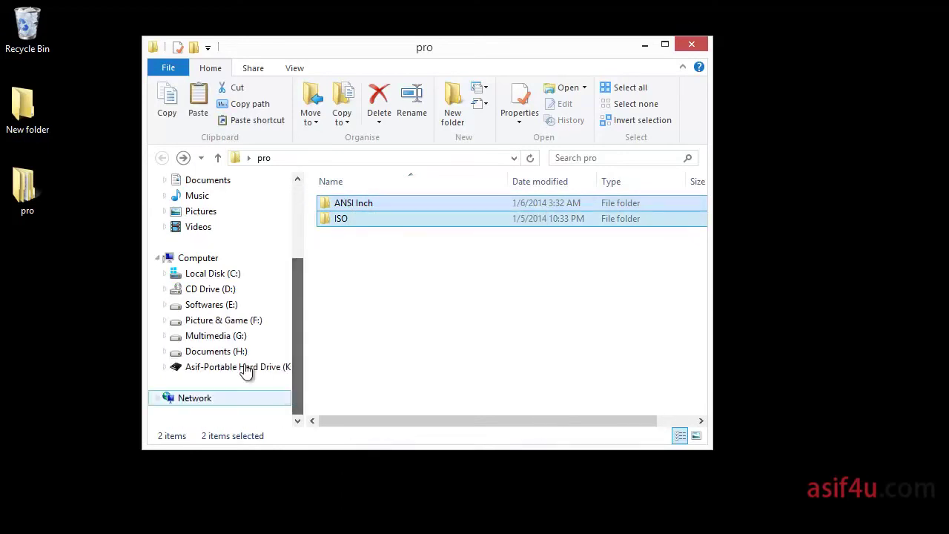
Step: Open SolidWorks\lang\english\weldment profiles in a second window beside the pro folder
left_click(934, 473)
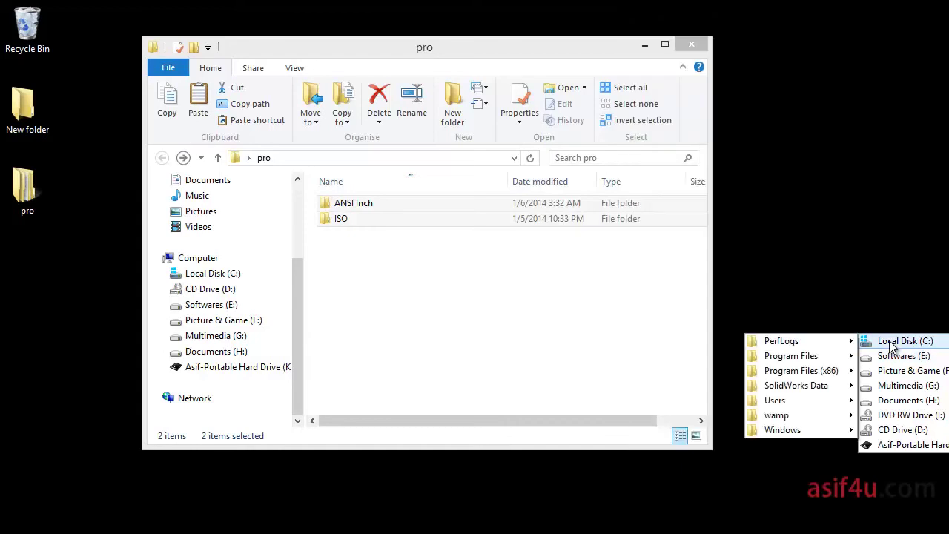
mouse_move(790, 355)
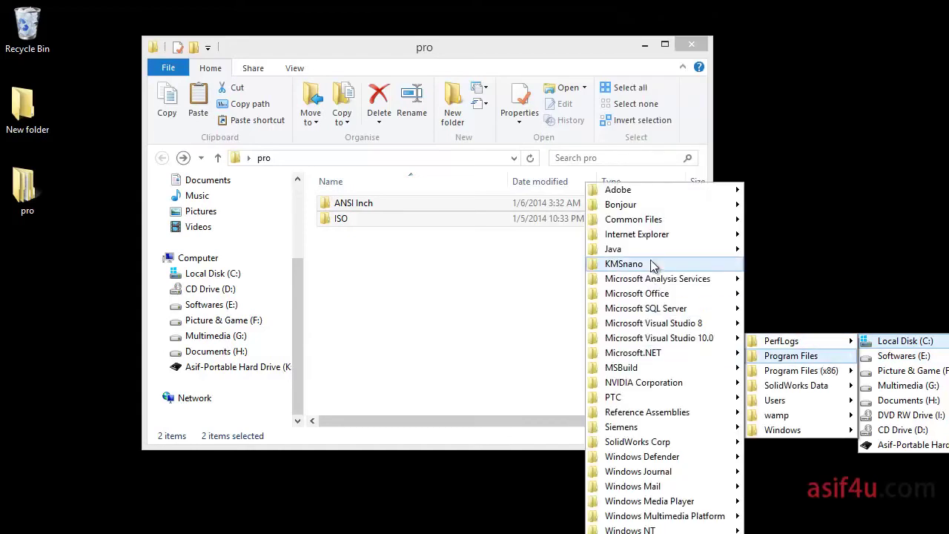
mouse_move(637, 442)
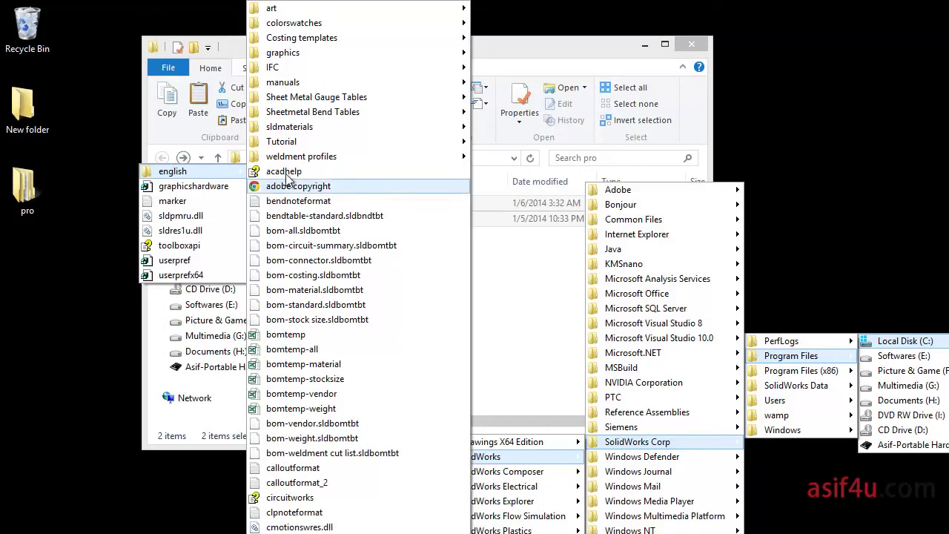
mouse_move(289, 127)
right_click(309, 127)
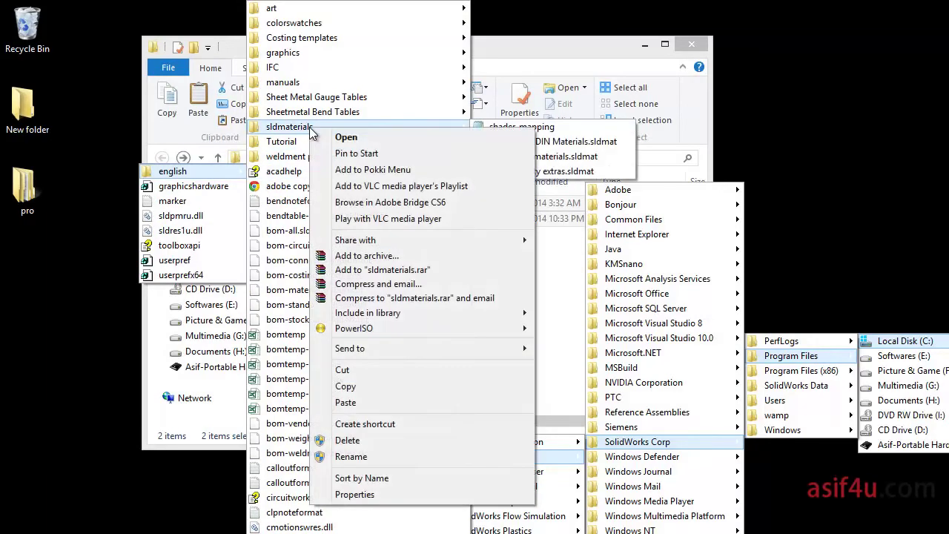
right_click(307, 156)
left_click(426, 166)
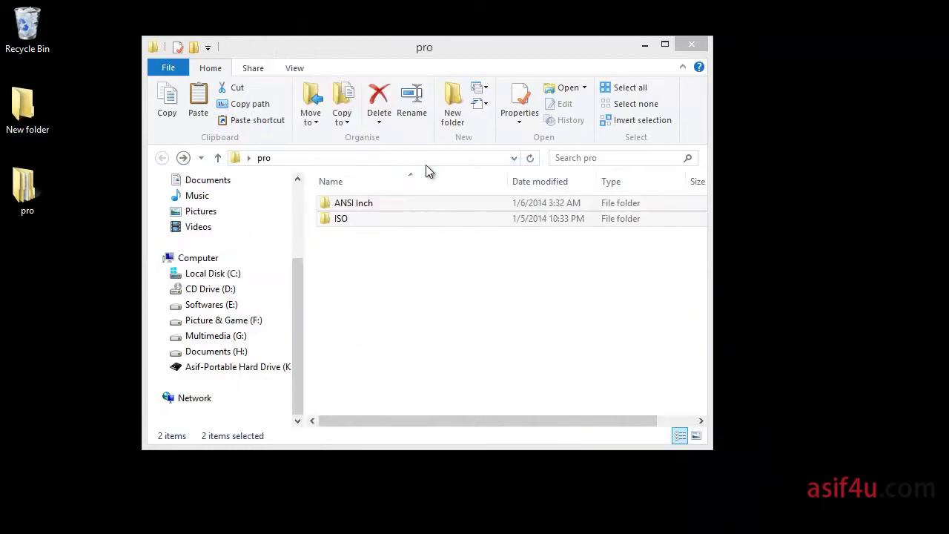
mouse_move(419, 68)
left_mouse_down()
mouse_move(592, 158)
mouse_move(610, 136)
left_mouse_up()
left_click_drag(526, 51, 407, 69)
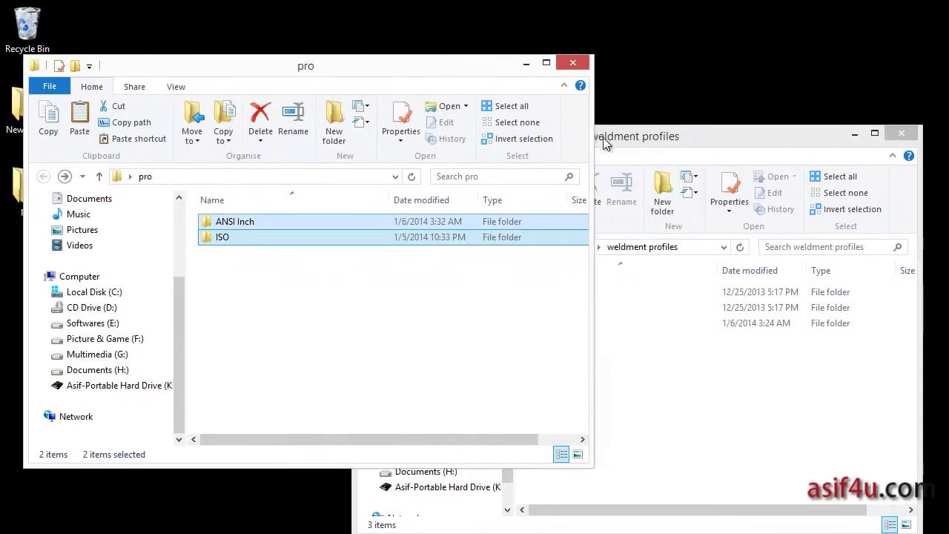
left_click_drag(605, 143, 628, 116)
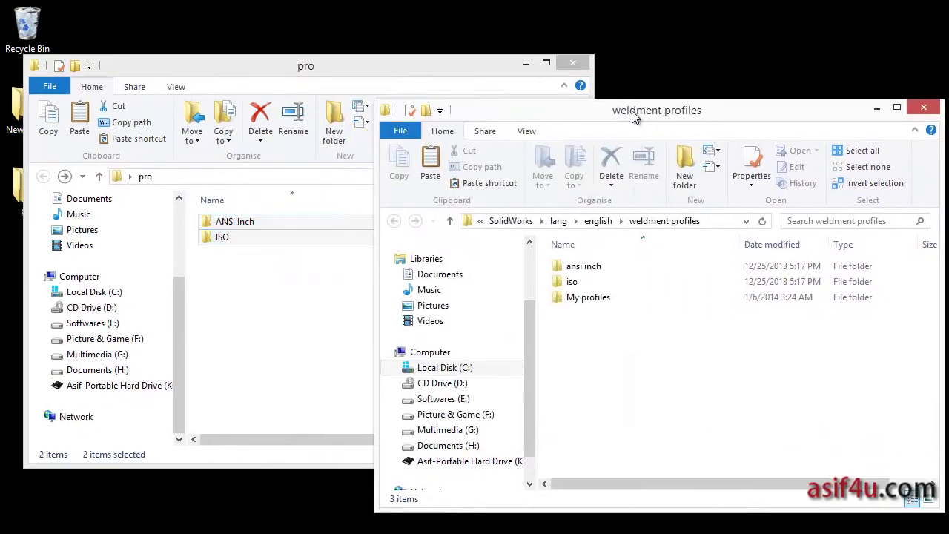
right_click(599, 357)
Step: Try pasting into weldment profiles, cancel the access-denied warning, and close that window
left_click(653, 455)
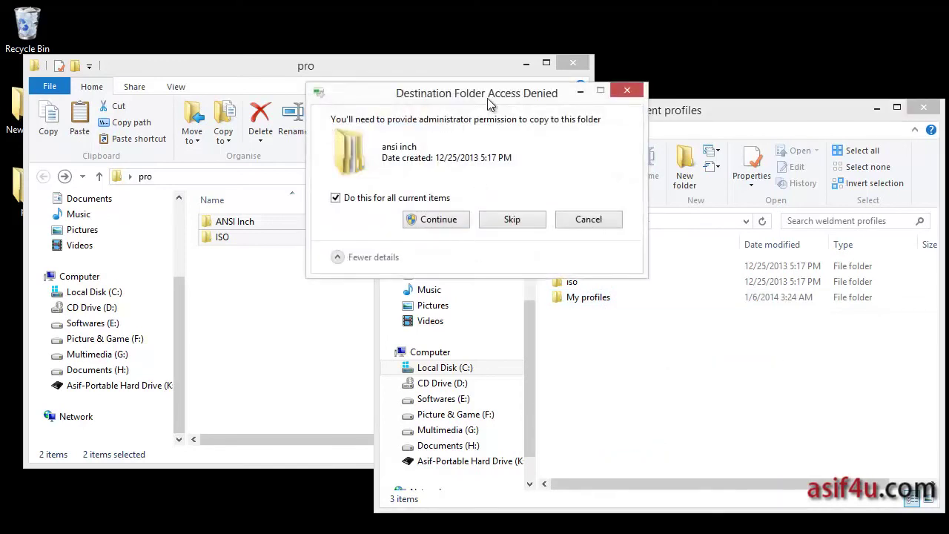
left_click_drag(487, 98, 336, 67)
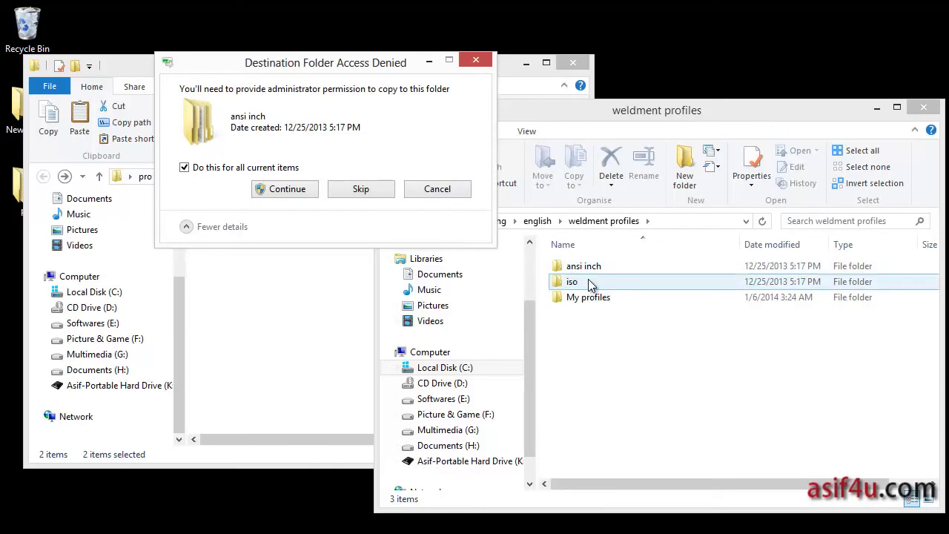
left_click(457, 192)
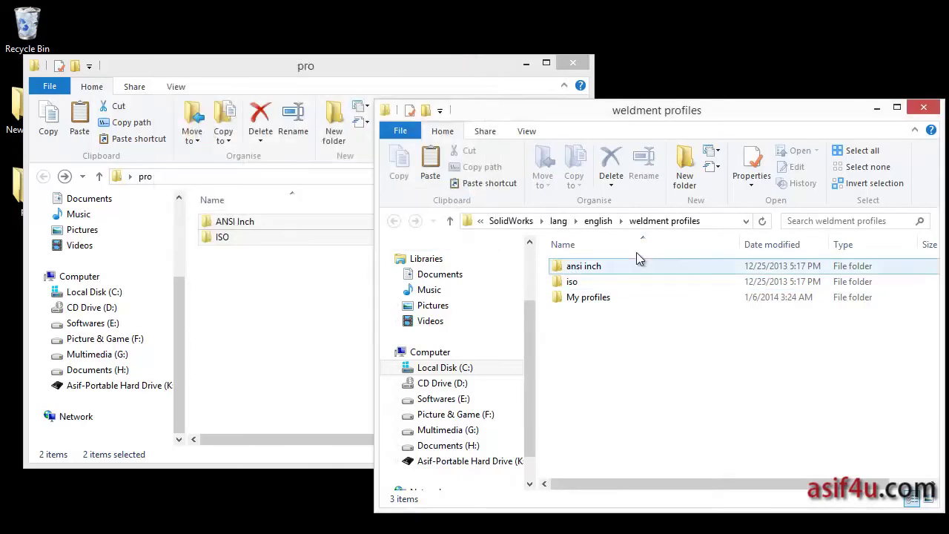
left_click(924, 108)
left_click_drag(529, 70, 697, 82)
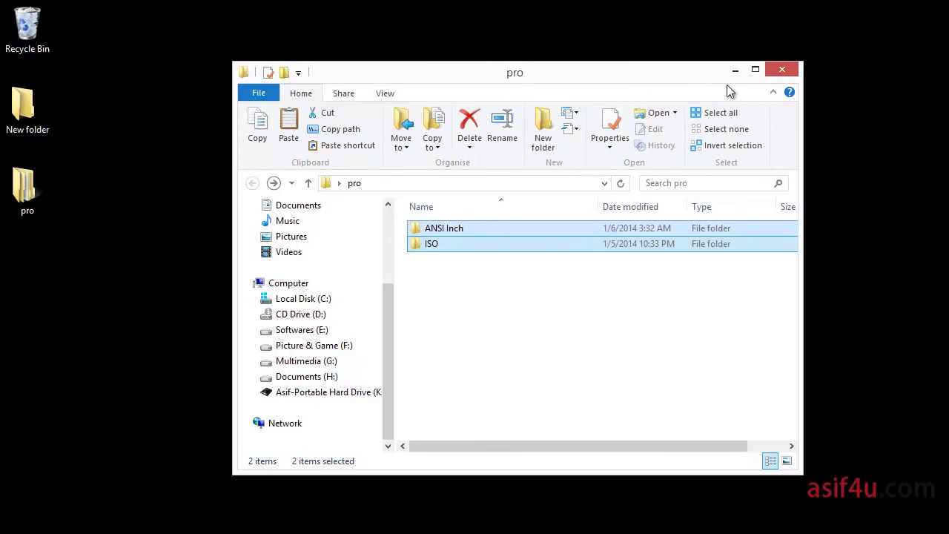
Step: Show the Weldment Profiles folder list in System Options > File Locations
left_click(782, 69)
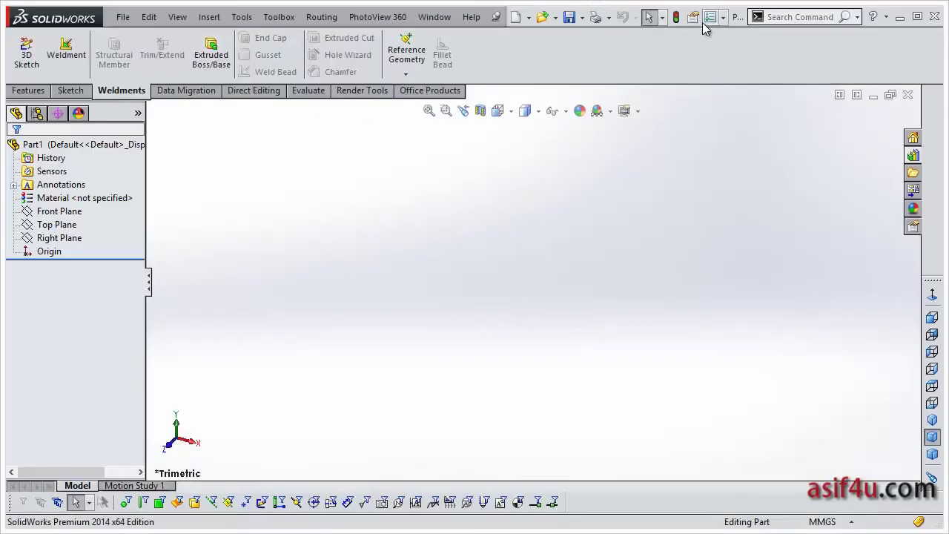
left_click(710, 21)
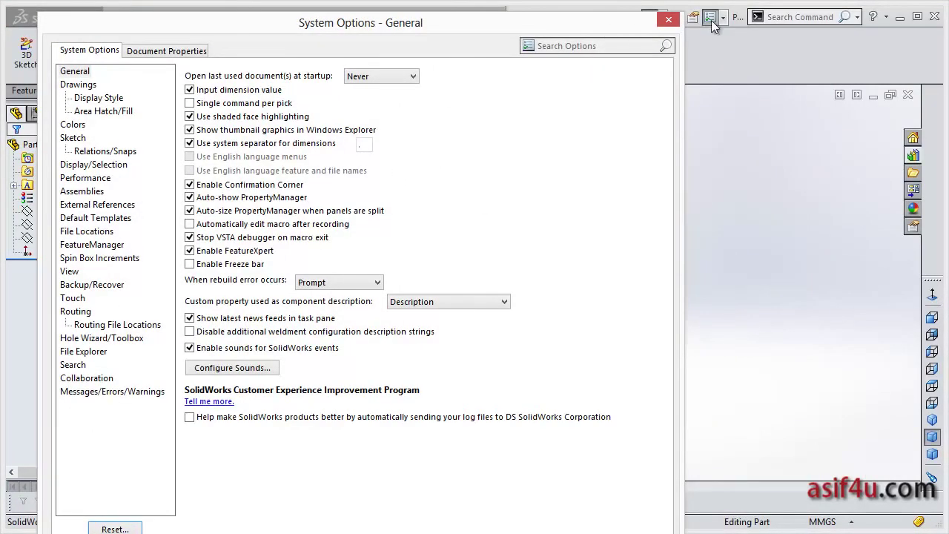
left_click(89, 232)
left_click_drag(275, 29, 317, 30)
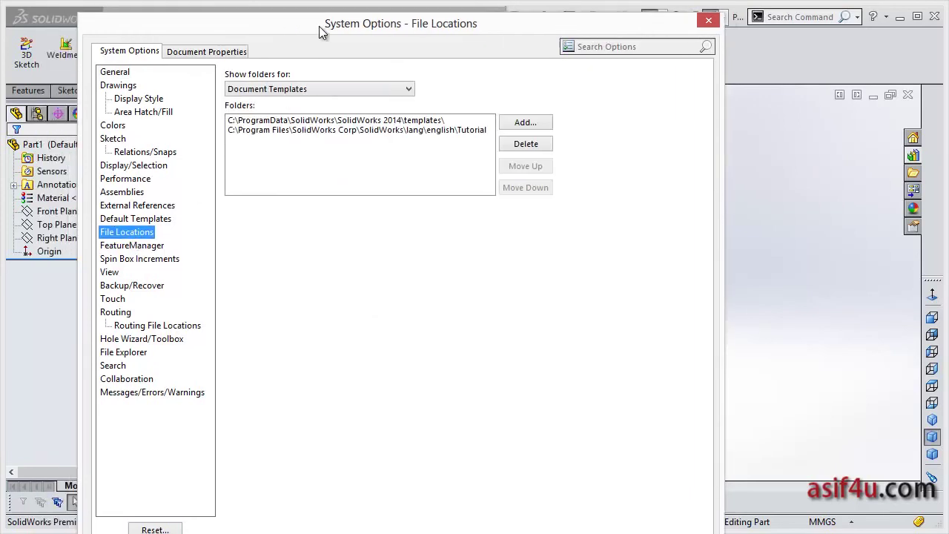
left_click(332, 88)
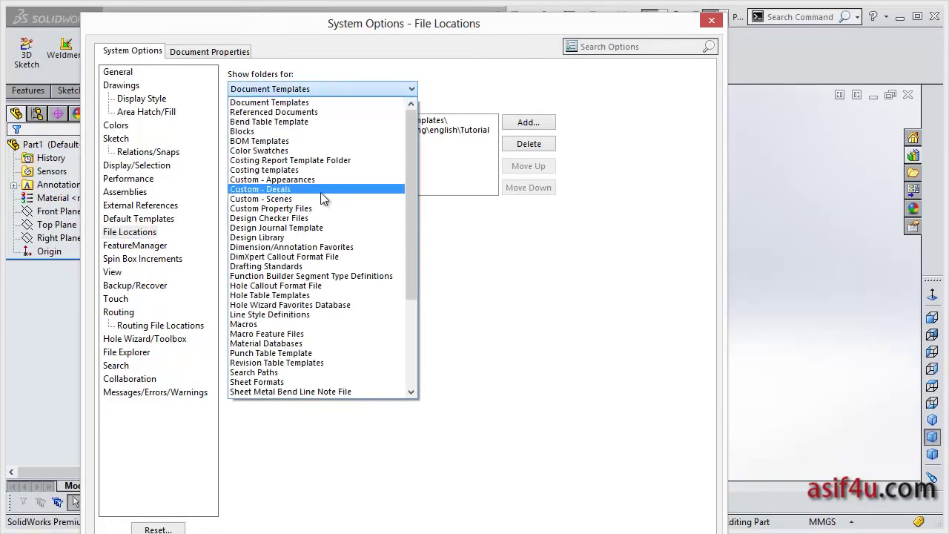
scroll(321, 192, "down", 2)
scroll(316, 237, "down", 2)
scroll(315, 237, "down", 1)
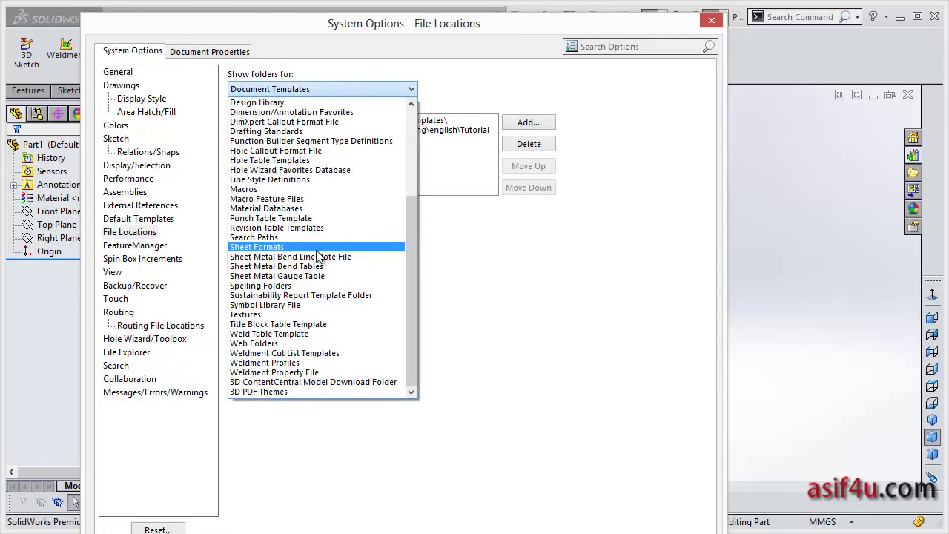
left_click(302, 365)
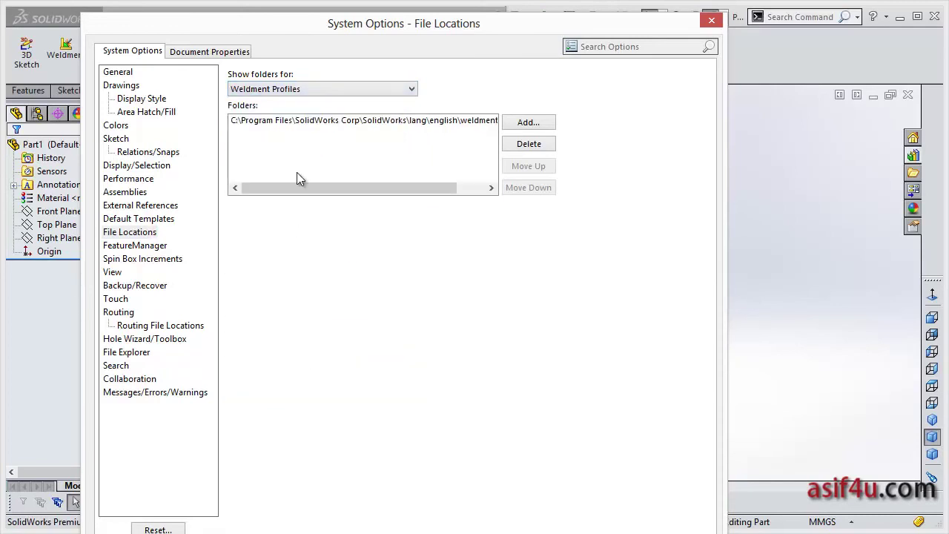
Step: Add pro\ANSI Inch and pro\ISO as Weldment Profiles locations and accept
left_click(522, 126)
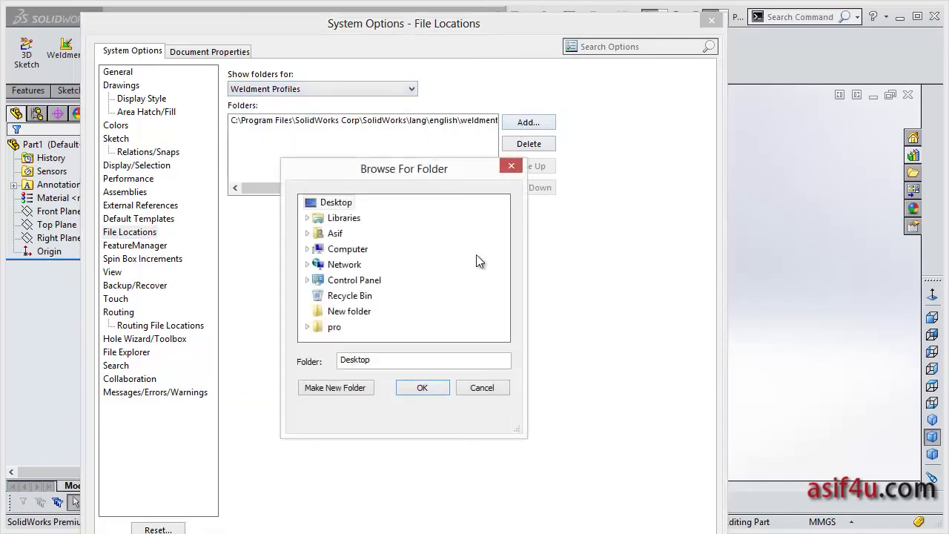
left_click(308, 327)
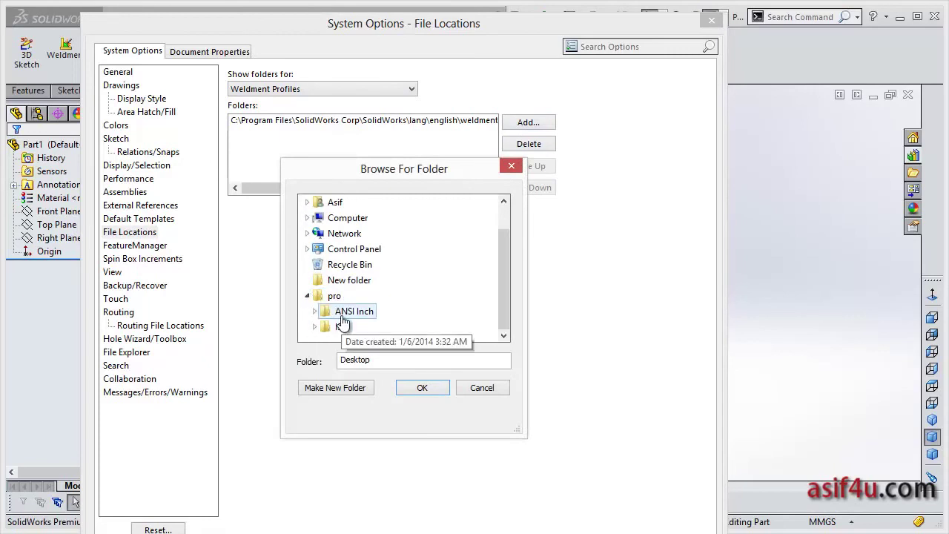
left_click(369, 316)
left_click(421, 388)
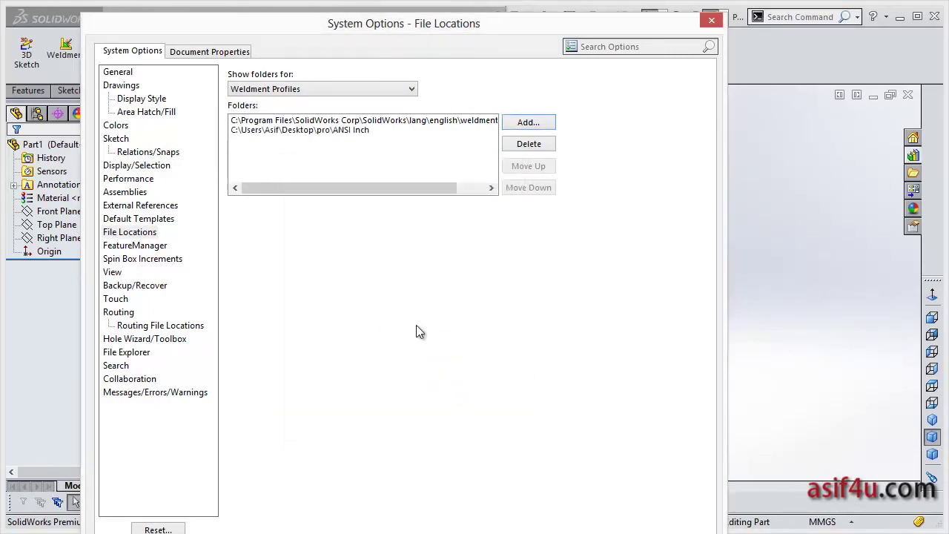
left_click(538, 127)
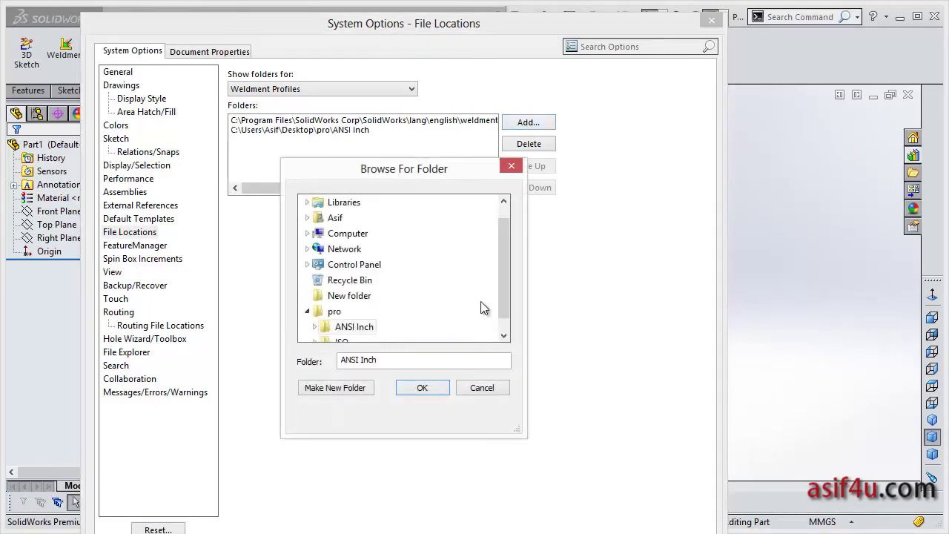
scroll(486, 308, "down", 1)
left_click(341, 326)
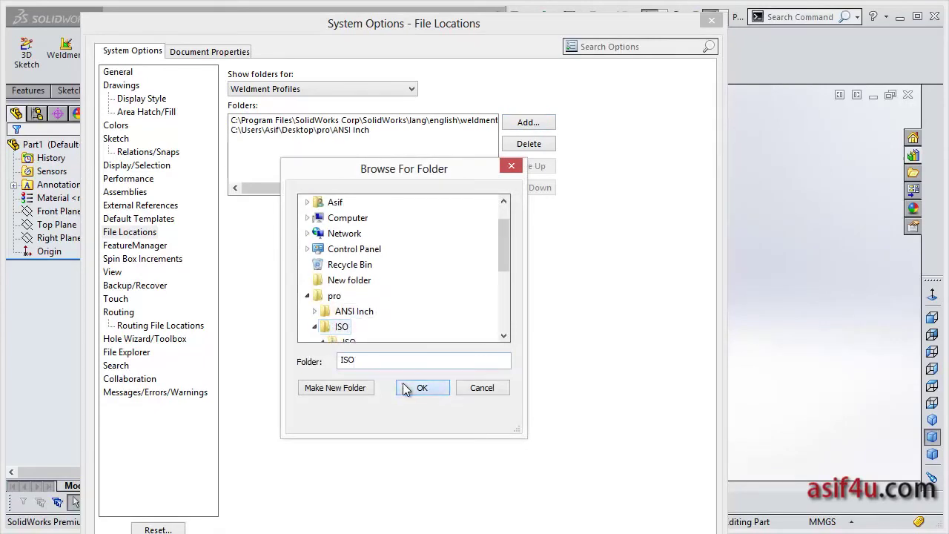
left_click(406, 390)
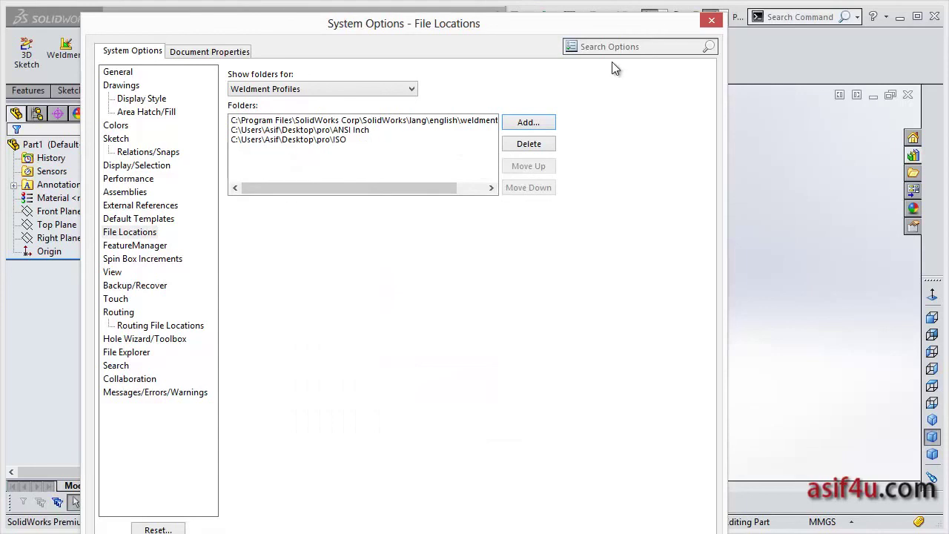
left_click_drag(583, 31, 569, 27)
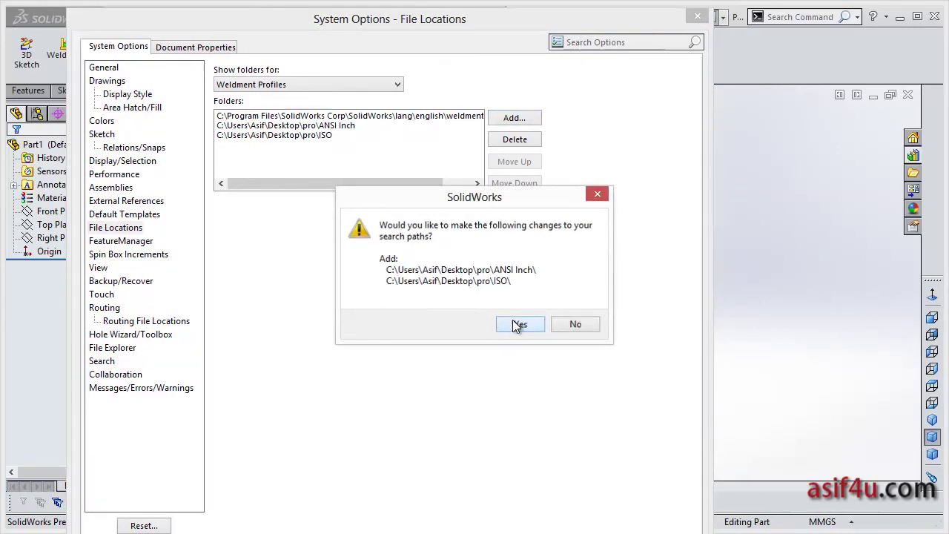
left_click(518, 325)
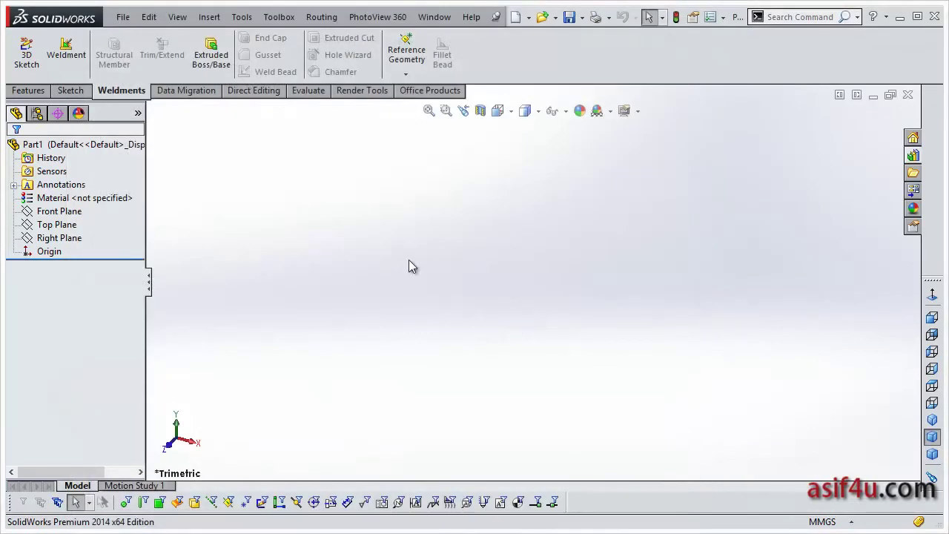
Step: Sketch one diagonal line through the origin on the Front Plane and exit the sketch
left_click(59, 211)
left_click(71, 194)
key("s")
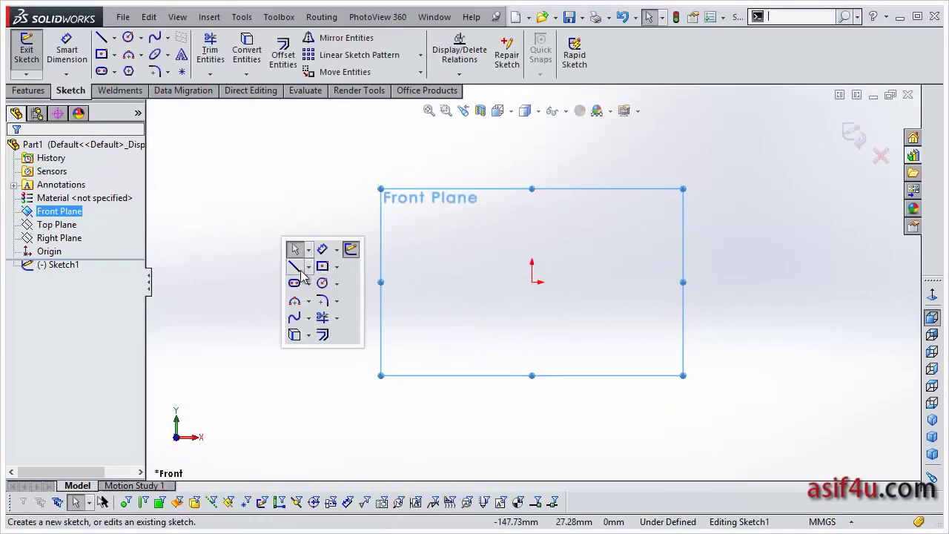
left_click(299, 271)
left_click(353, 370)
left_click(671, 227)
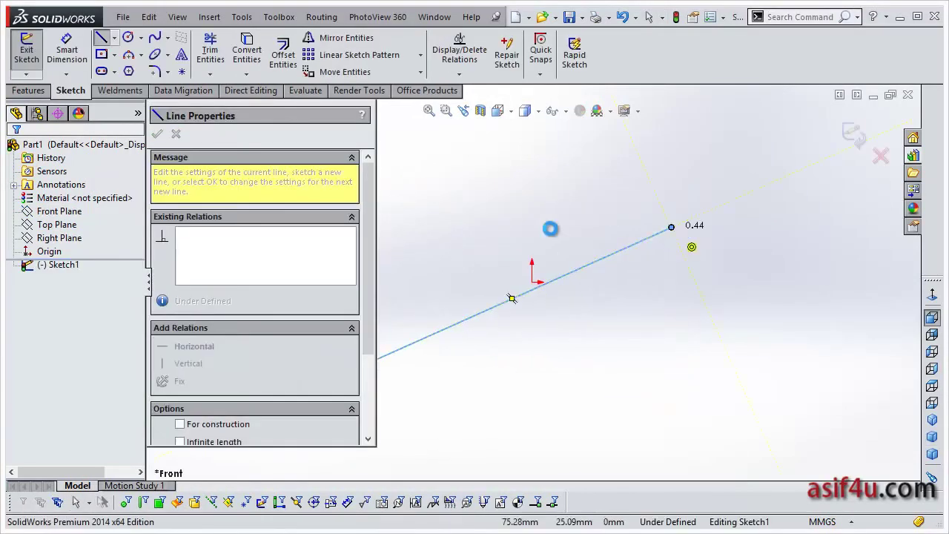
key("Escape")
left_click(852, 135)
left_click(121, 90)
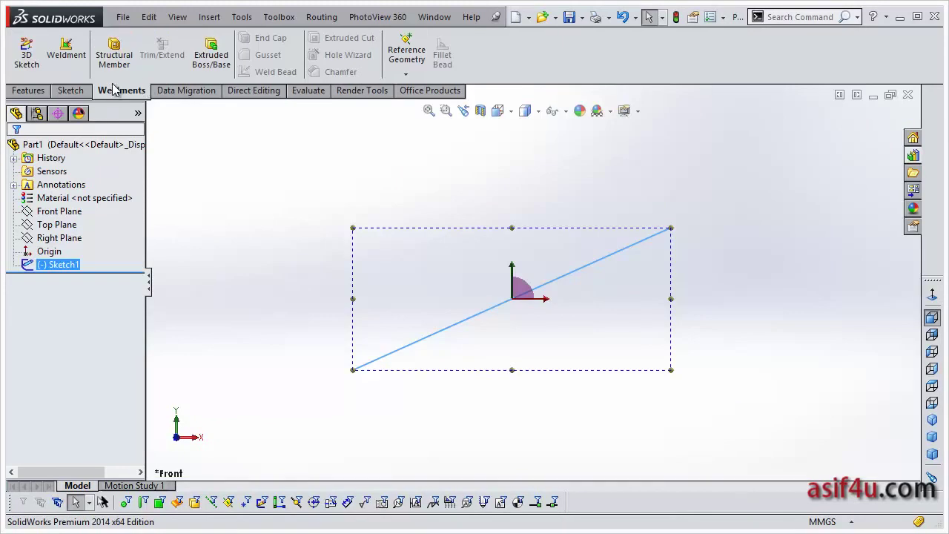
left_click(114, 54)
Step: Compare the ansi inch and iso profile types, ending on the ansi inch standard
left_click(186, 225)
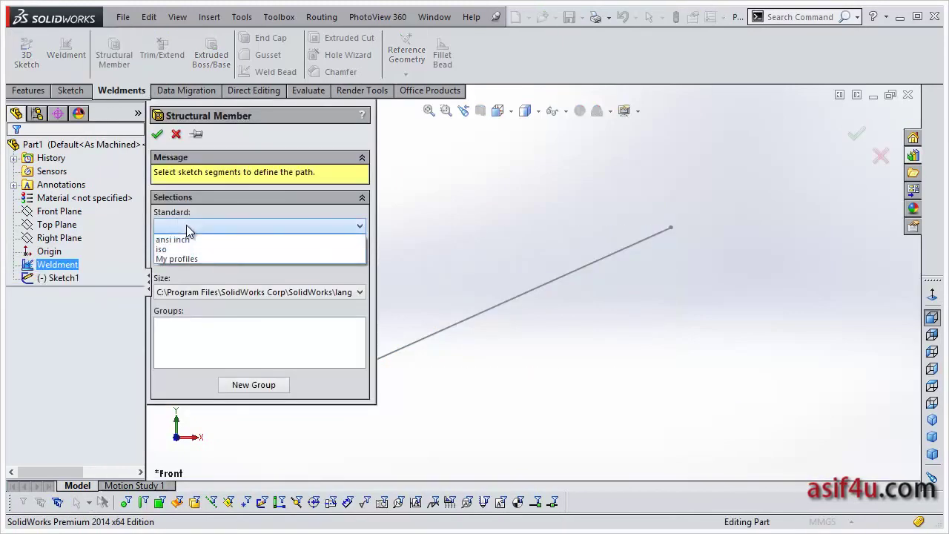
left_click(187, 237)
left_click(195, 258)
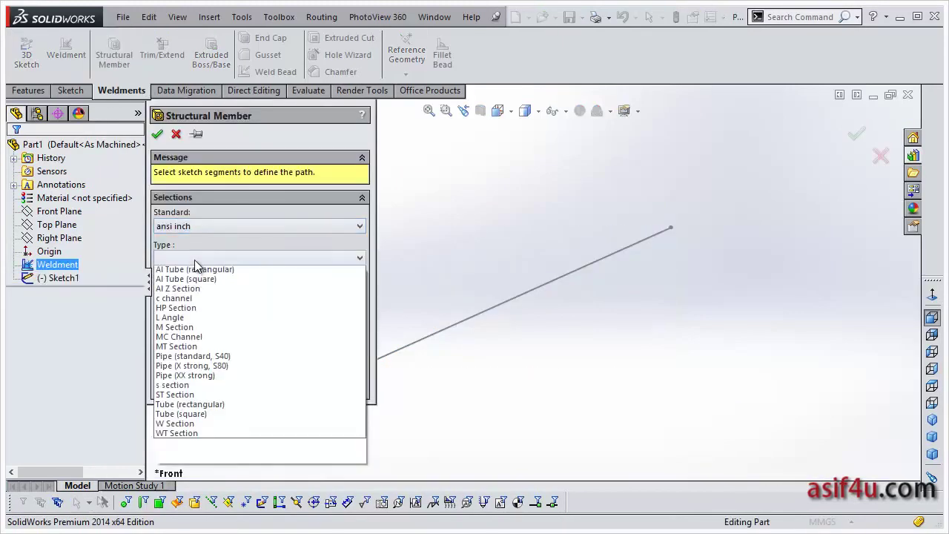
left_click(196, 235)
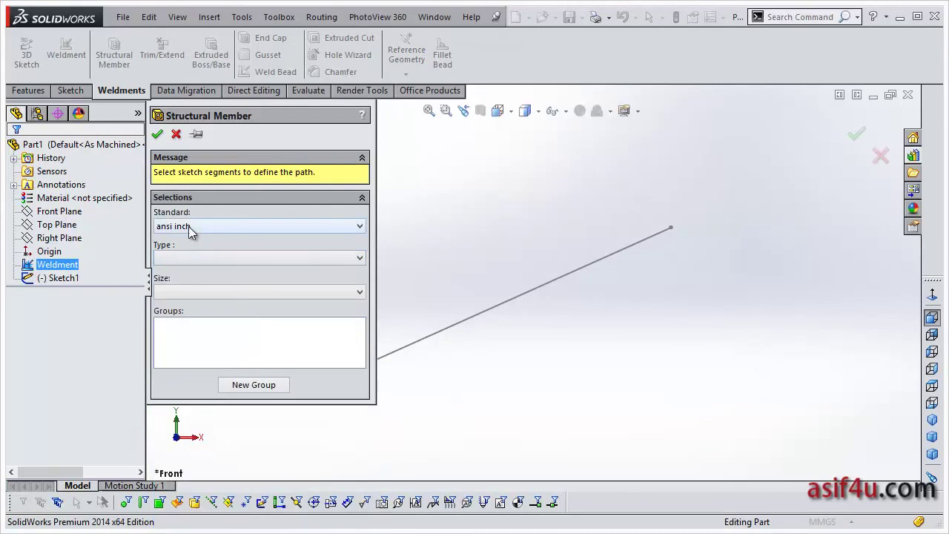
left_click(197, 256)
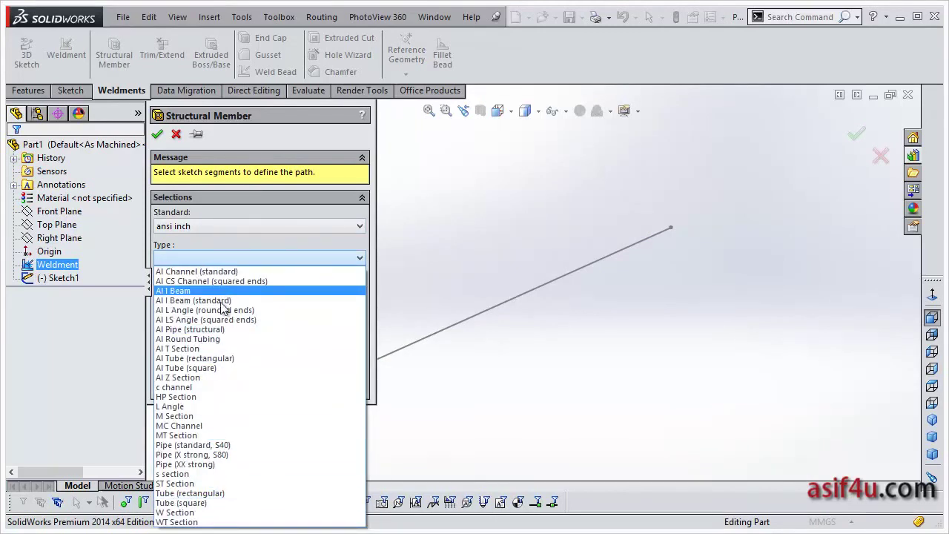
left_click(227, 246)
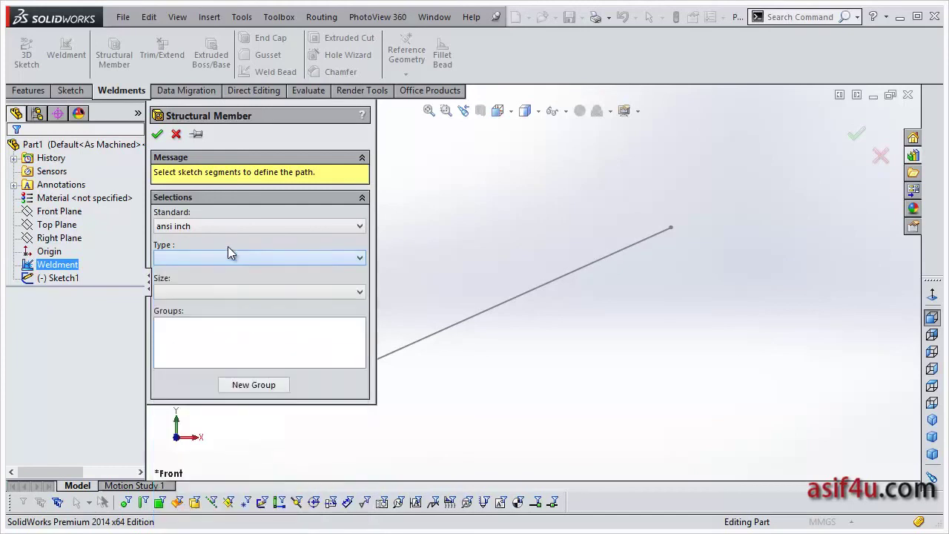
left_click(228, 226)
left_click(230, 245)
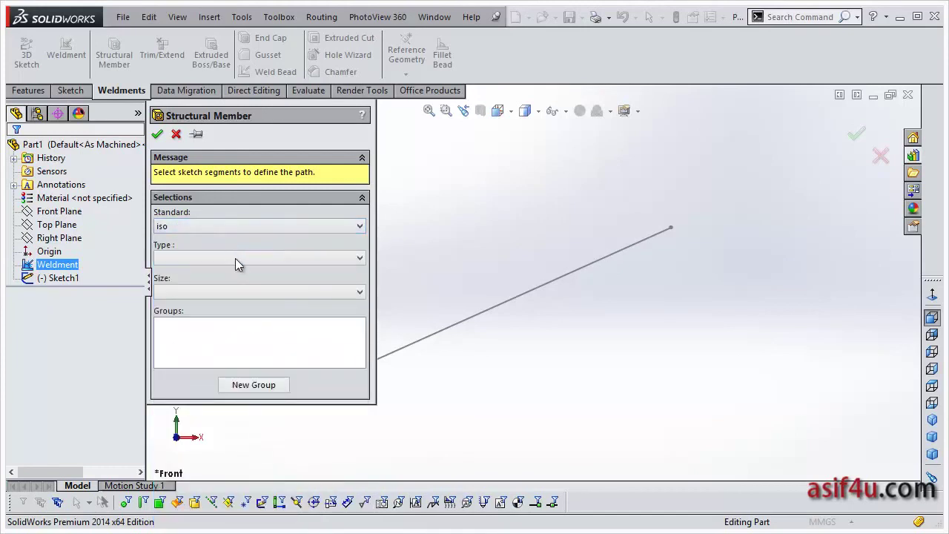
left_click(235, 258)
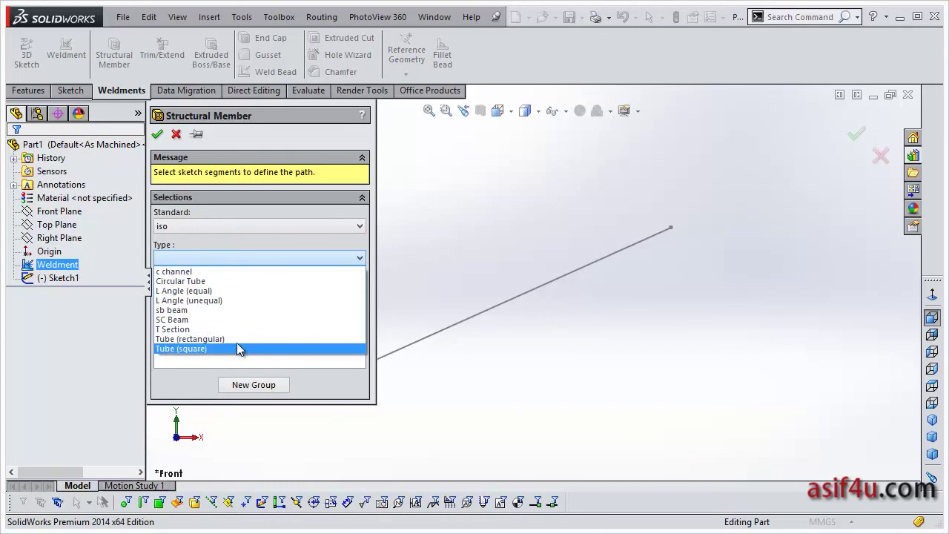
left_click(234, 258)
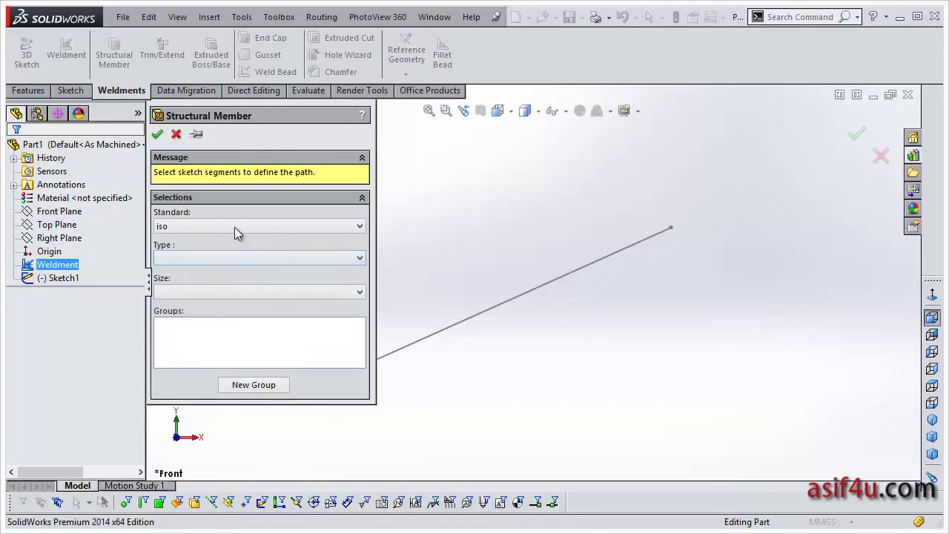
left_click(232, 229)
left_click(221, 239)
Step: Create an AI Z Section Z 4.00 x 3.06 x 4.78 member along the sketch line
left_click(207, 257)
left_click(208, 380)
left_click(207, 292)
left_click(211, 346)
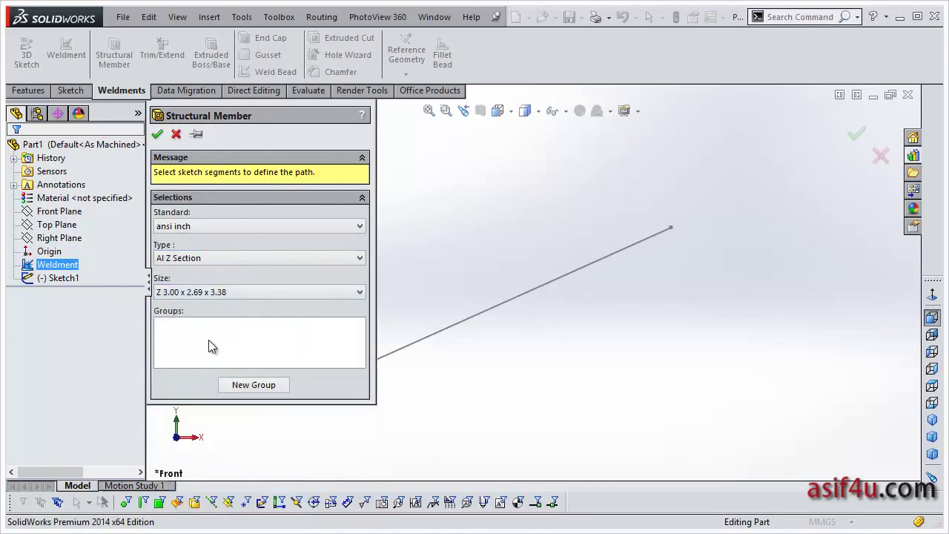
left_click(207, 292)
left_click(291, 363)
left_click(481, 312)
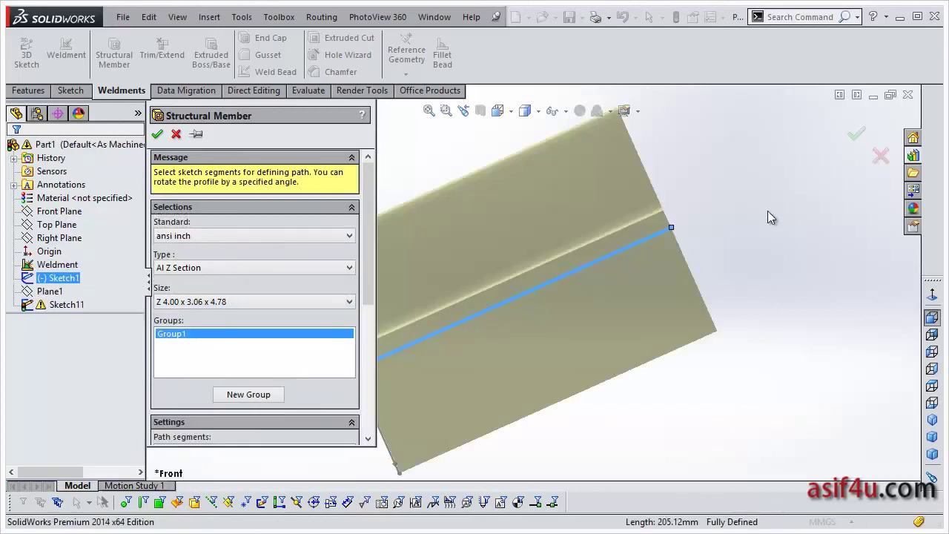
left_click(857, 136)
Step: Orbit to inspect the Z-section member, then reopen the Design Library
mouse_move(420, 147)
middle_mouse_down()
mouse_move(564, 242)
mouse_move(586, 208)
mouse_move(599, 250)
mouse_move(510, 250)
mouse_move(540, 334)
mouse_move(535, 321)
middle_mouse_up()
scroll(570, 219, "down", 2)
scroll(570, 222, "up", 3)
scroll(568, 232, "up", 3)
mouse_move(565, 289)
middle_mouse_down()
mouse_move(576, 292)
mouse_move(568, 272)
middle_mouse_up()
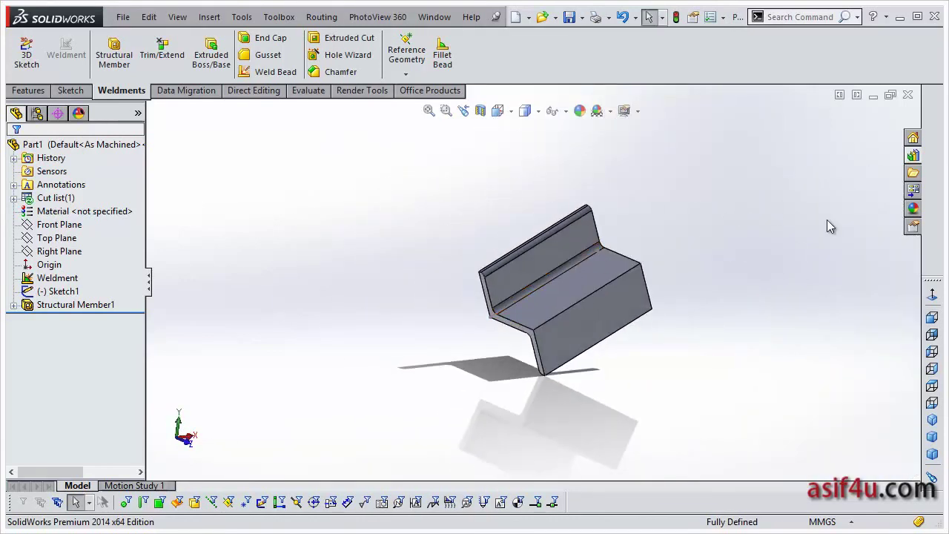
left_click(913, 155)
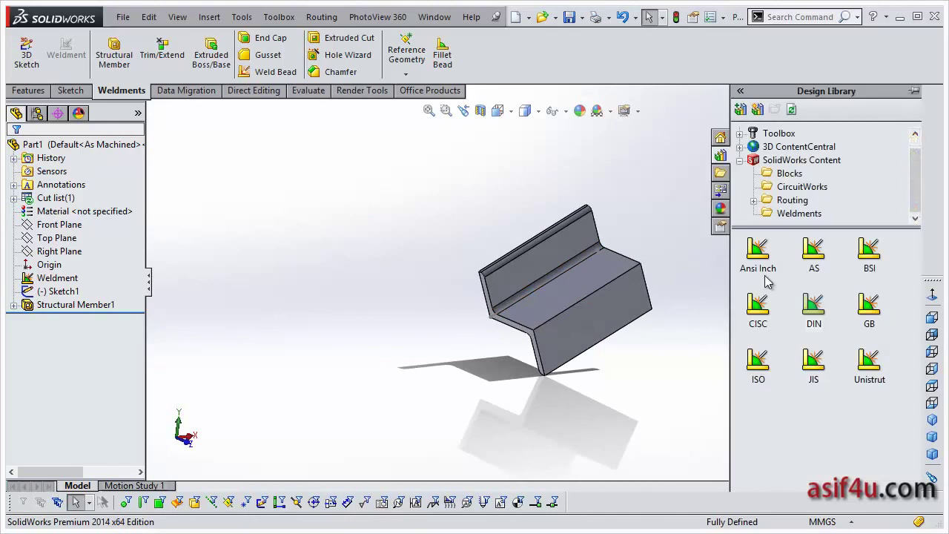